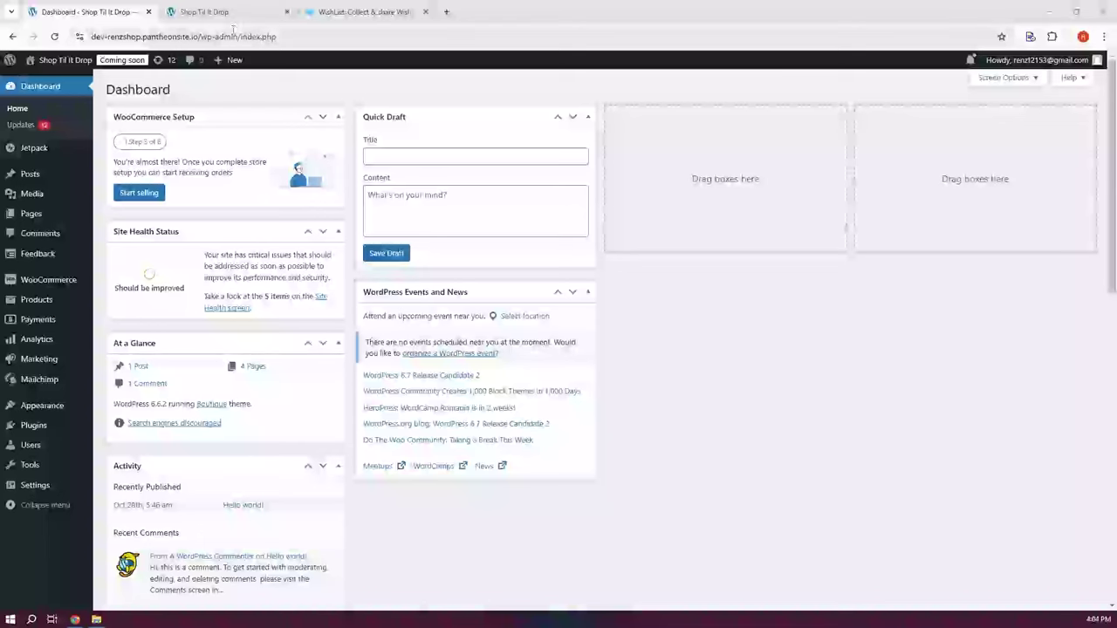
- Look over the products and their buttons on the store's Shop page
left_click(229, 12)
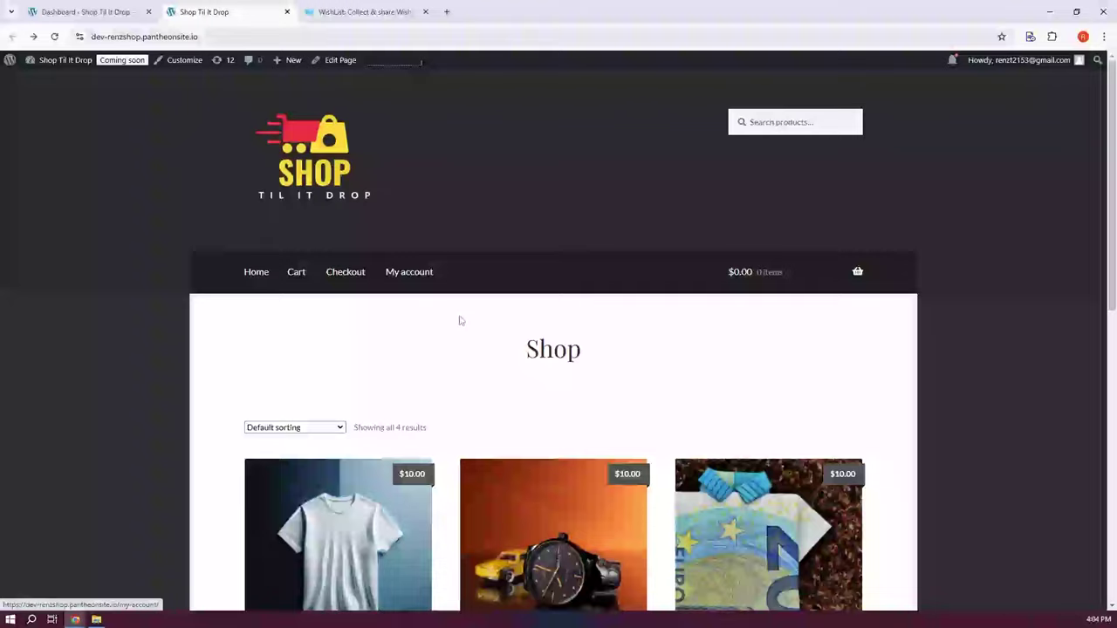
scroll(588, 451, "down", 3)
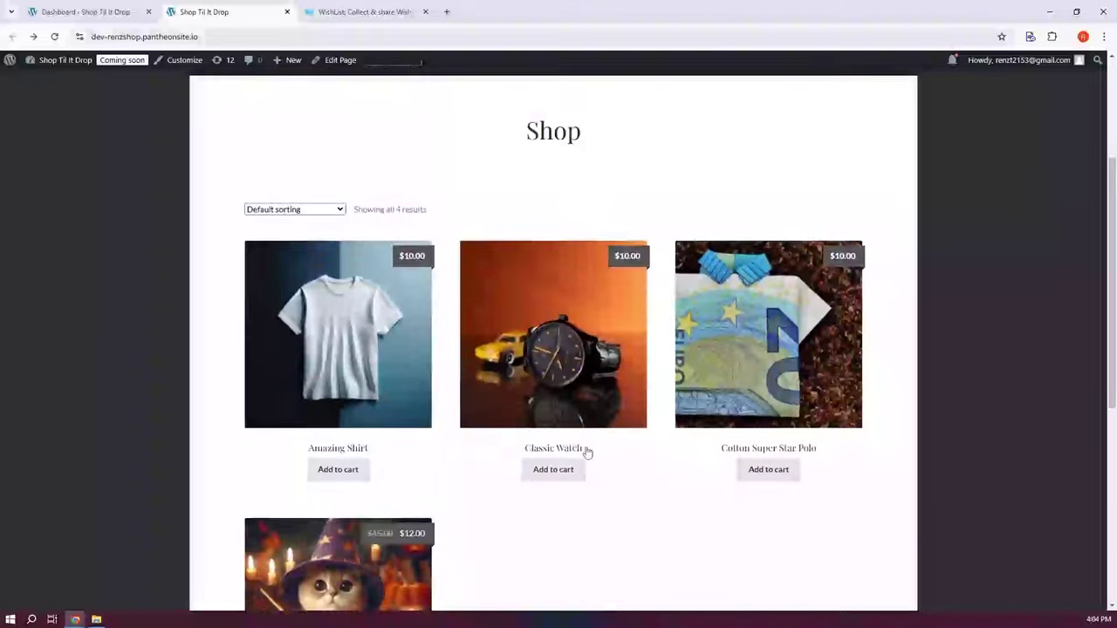
scroll(582, 450, "up", 2)
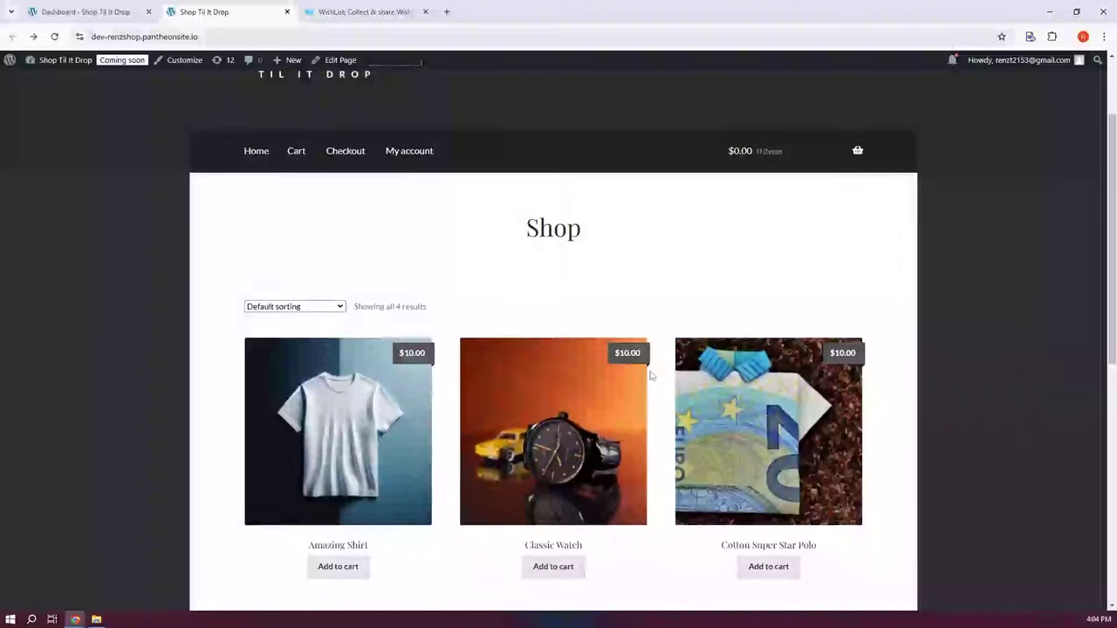
scroll(568, 427, "down", 2)
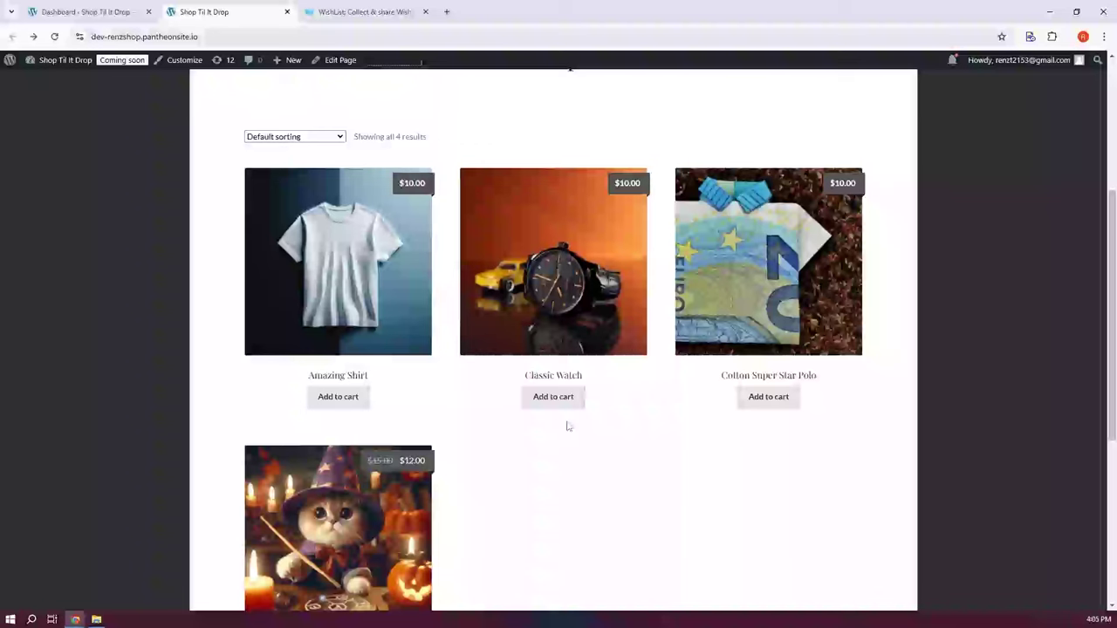
left_click(102, 12)
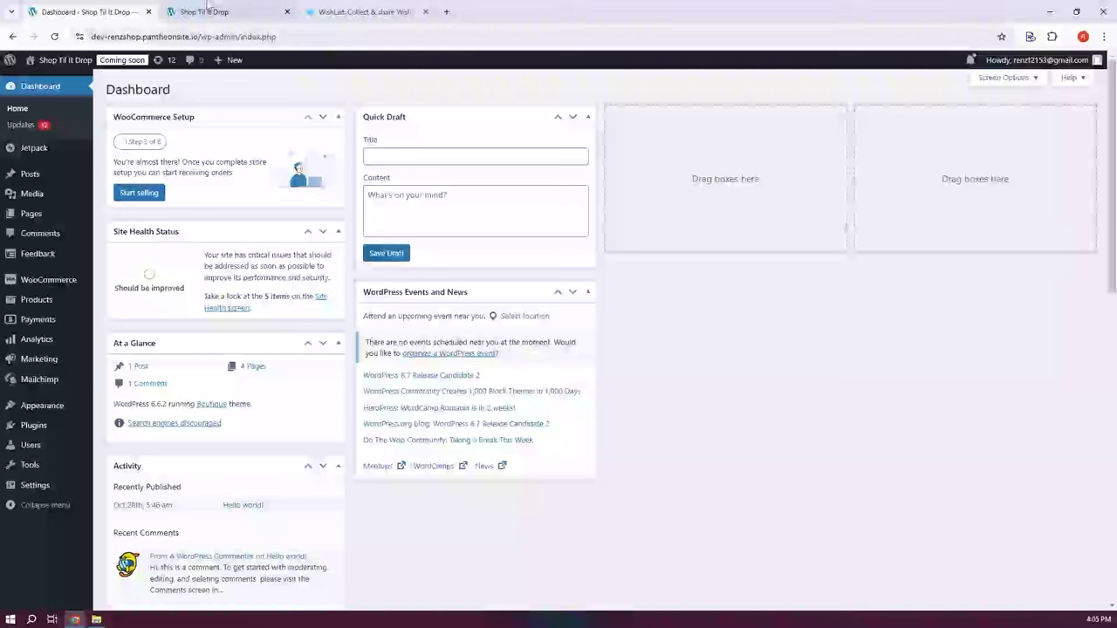
- Find the WooCommerce WishList page on wishlist.com and download the WishList for WooCommerce plugin
left_click(332, 12)
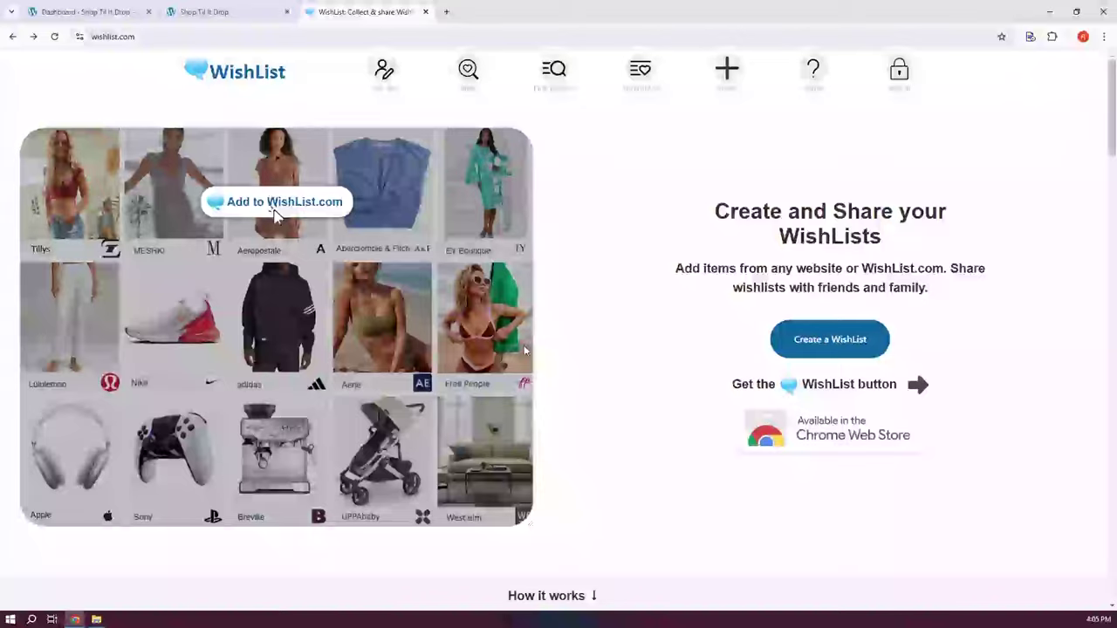
scroll(695, 341, "down", 10)
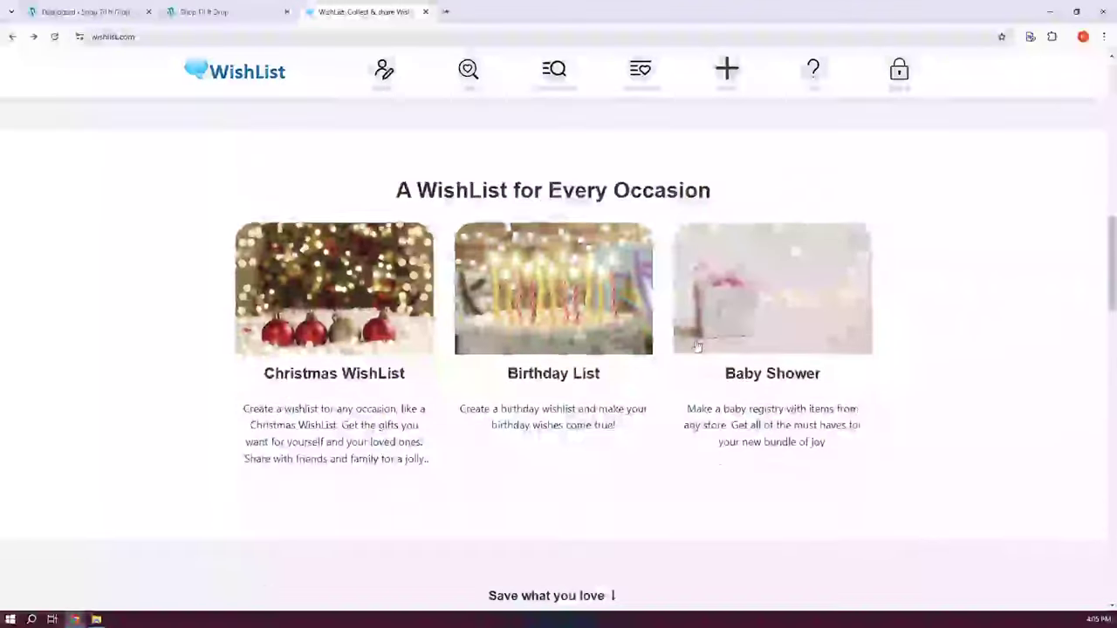
scroll(691, 341, "down", 10)
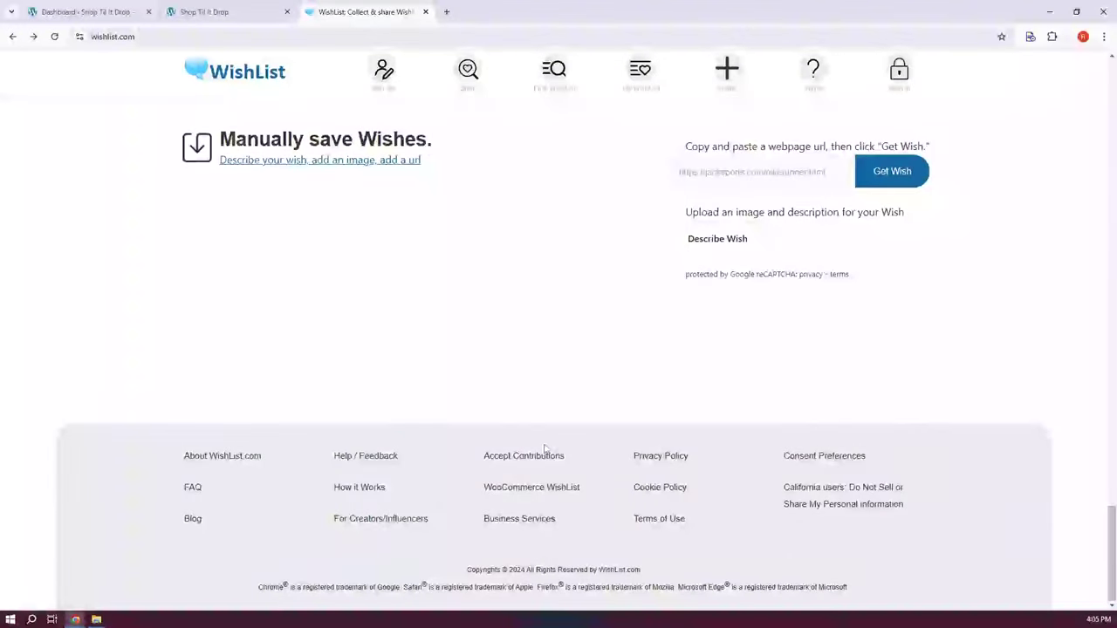
left_click(532, 490)
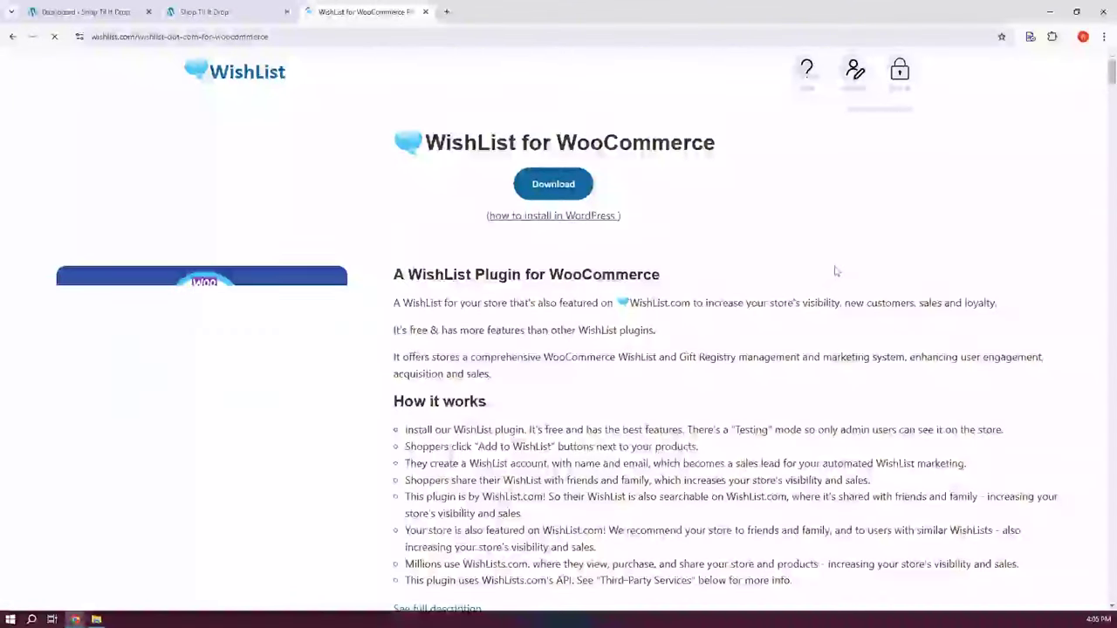
left_click(567, 184)
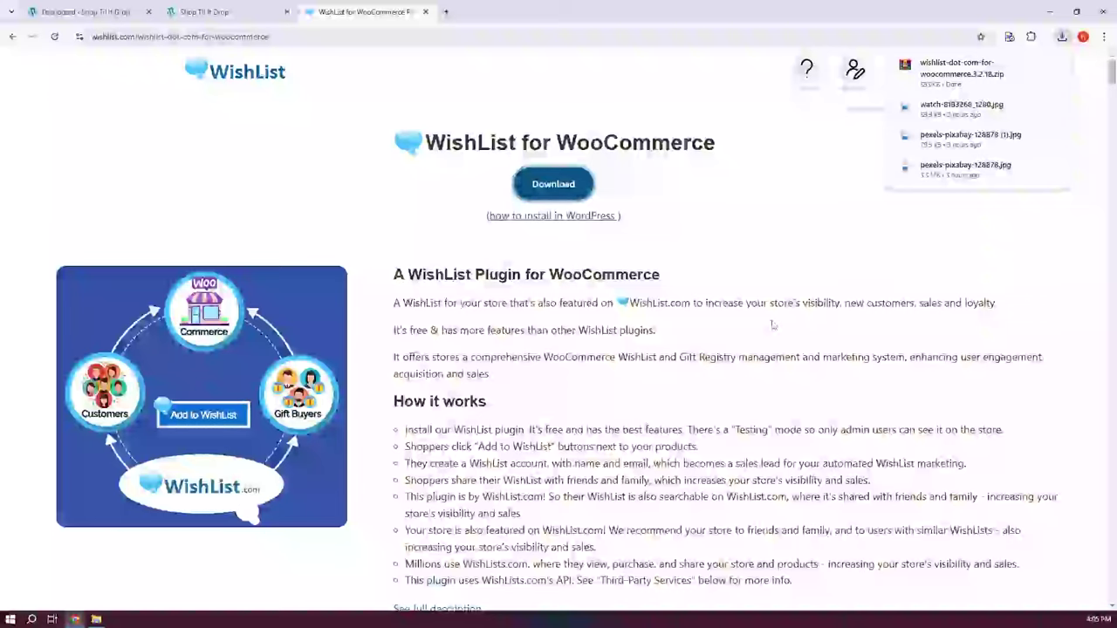
scroll(510, 422, "down", 3)
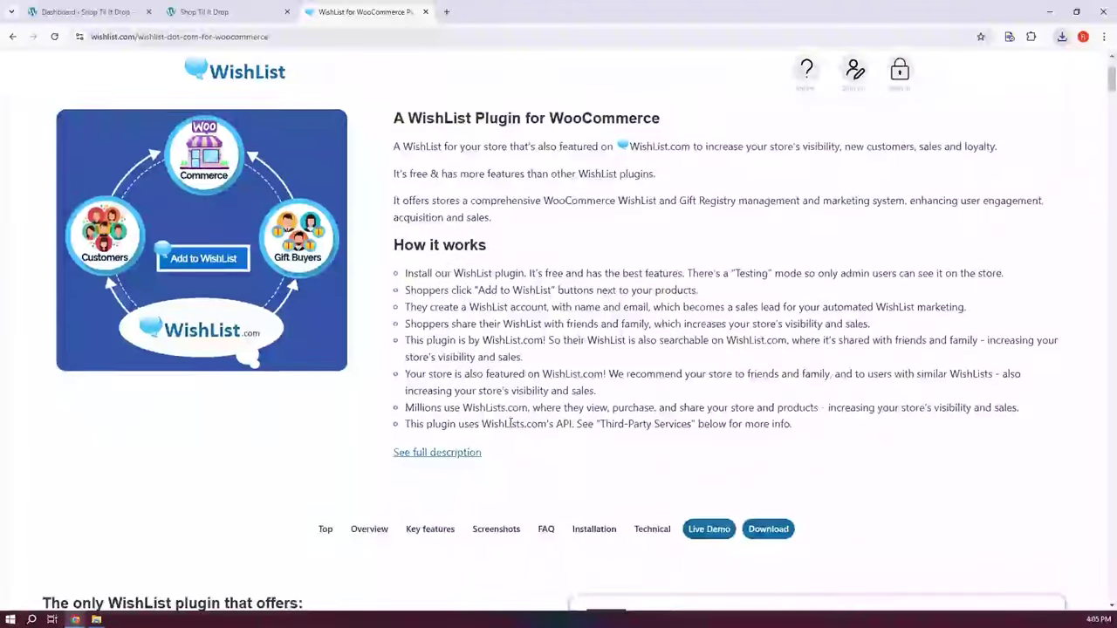
scroll(510, 422, "down", 1)
scroll(511, 422, "up", 3)
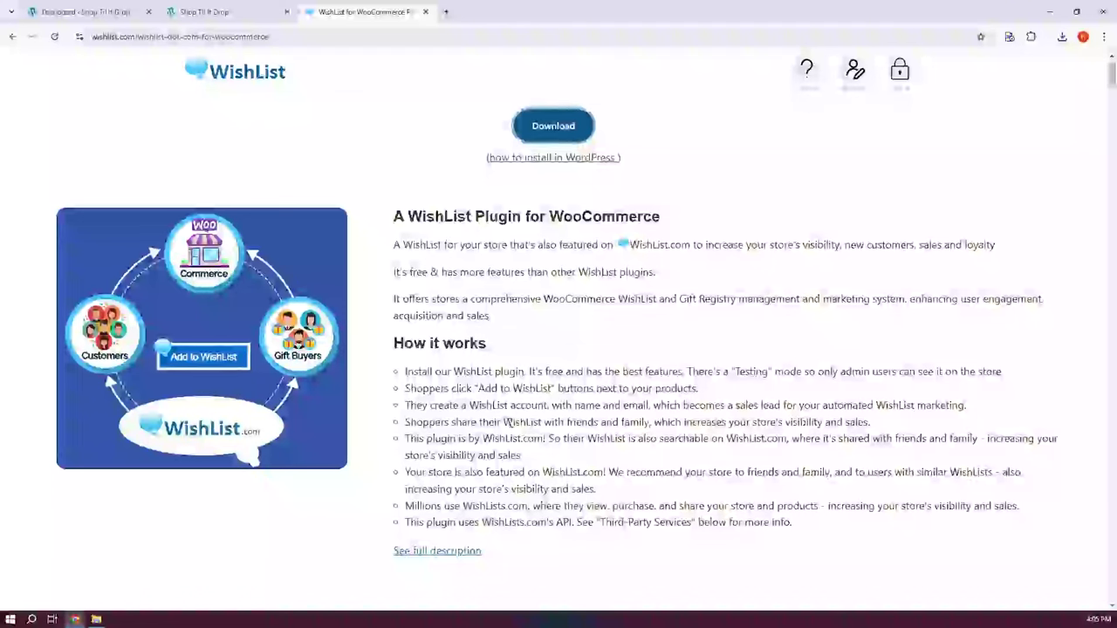
left_click(1062, 37)
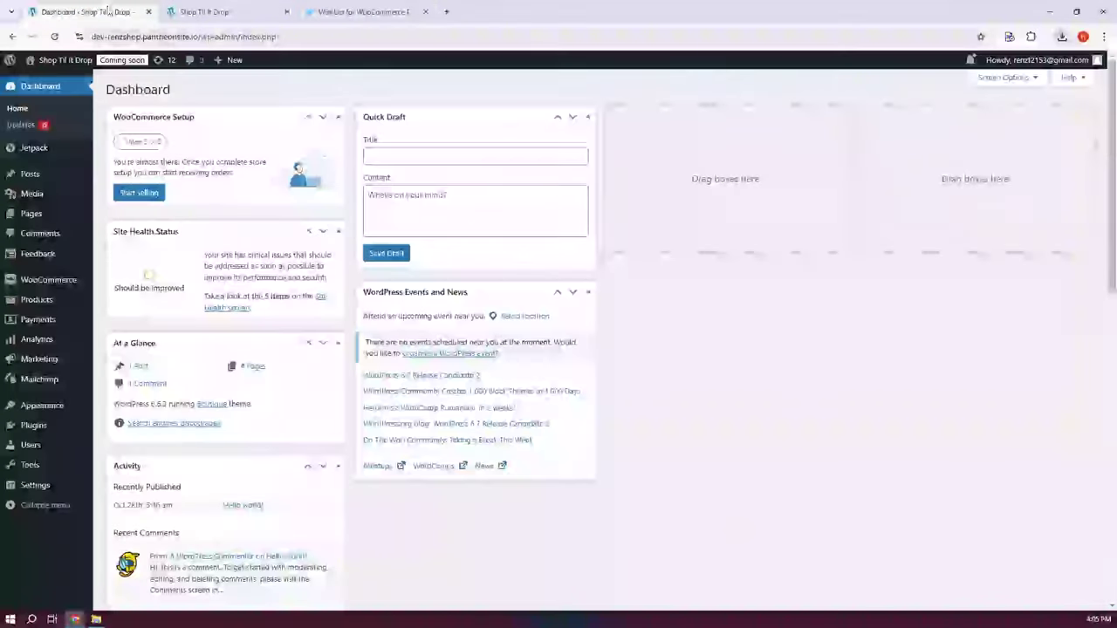
- Return to the WordPress dashboard and open the upload form for adding a new plugin from a zip file
left_click(83, 12)
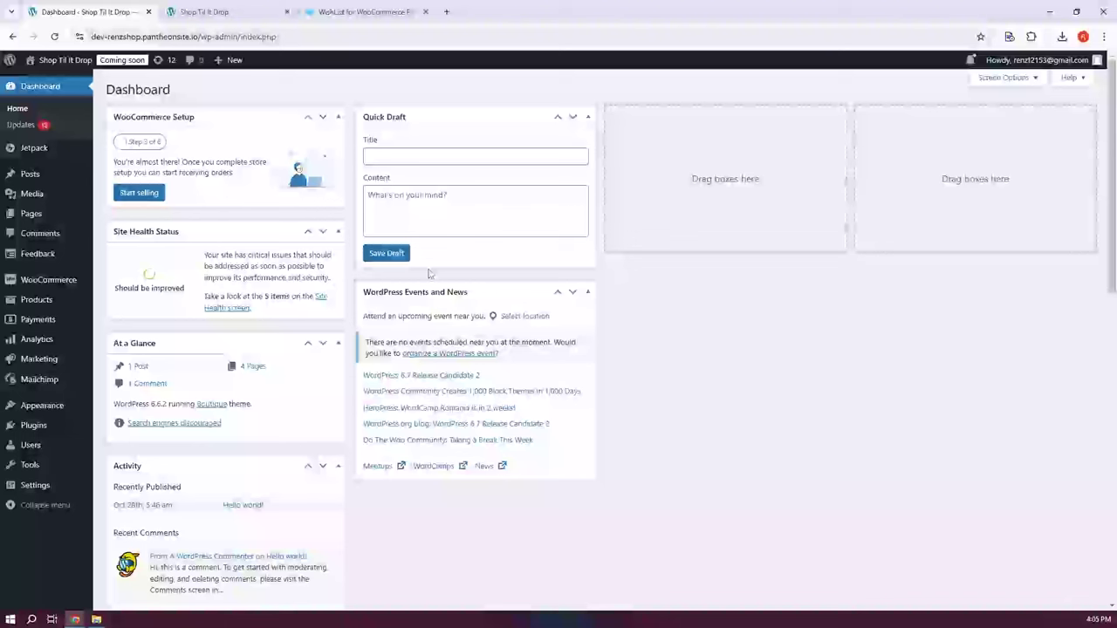
mouse_move(61, 428)
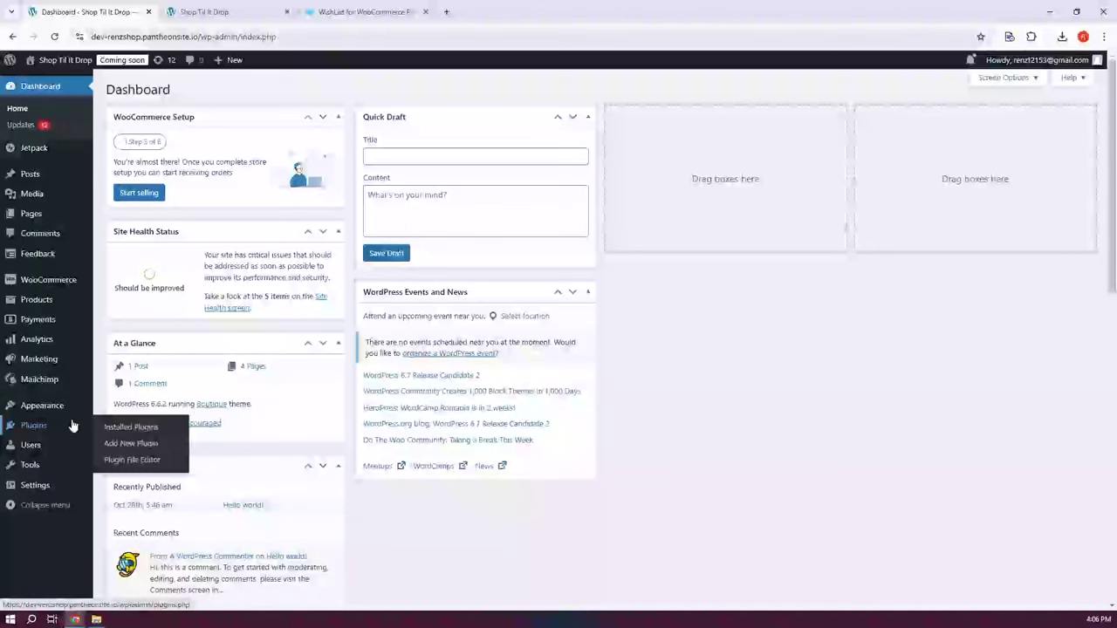
left_click(127, 445)
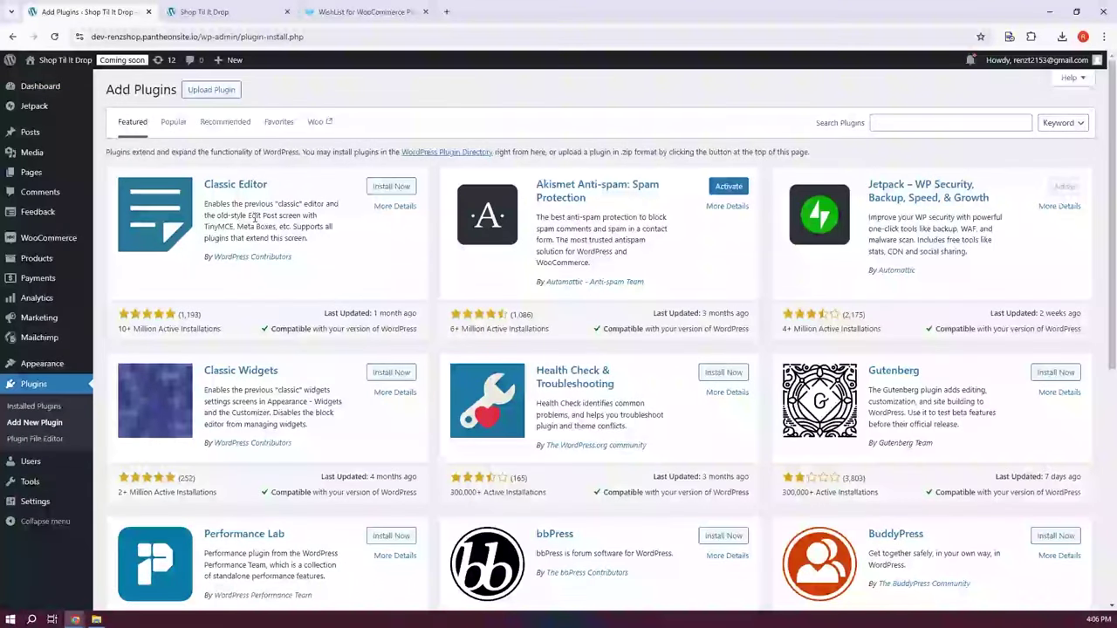
left_click(220, 92)
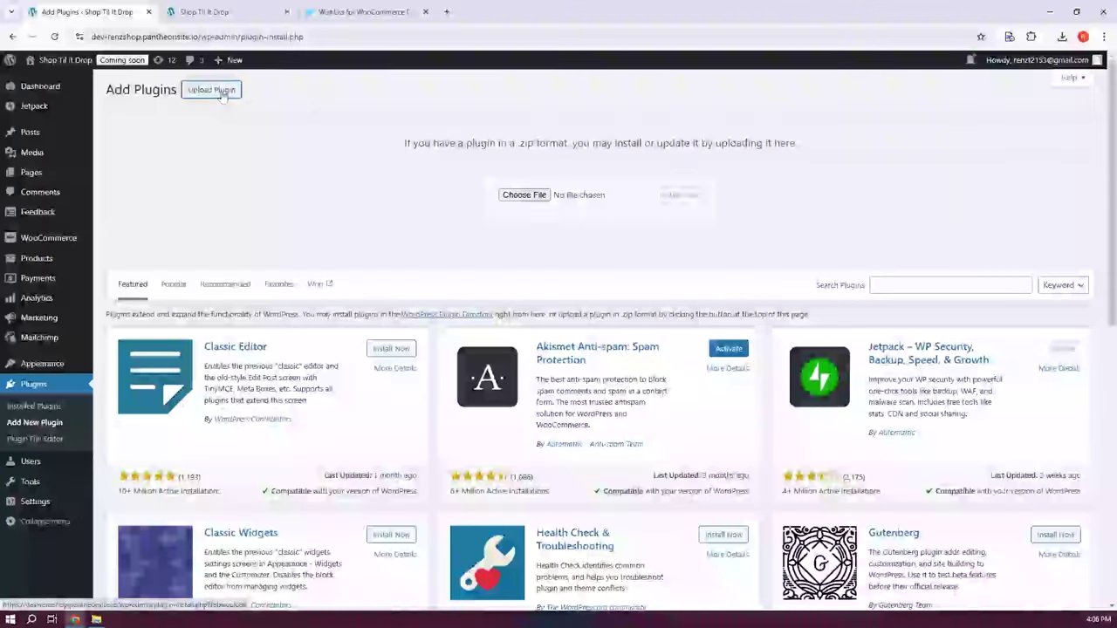
- Upload wishlist-dot-com-for-woocommerce.3.2.18.zip from Downloads, install the plugin and activate it
left_click(535, 197)
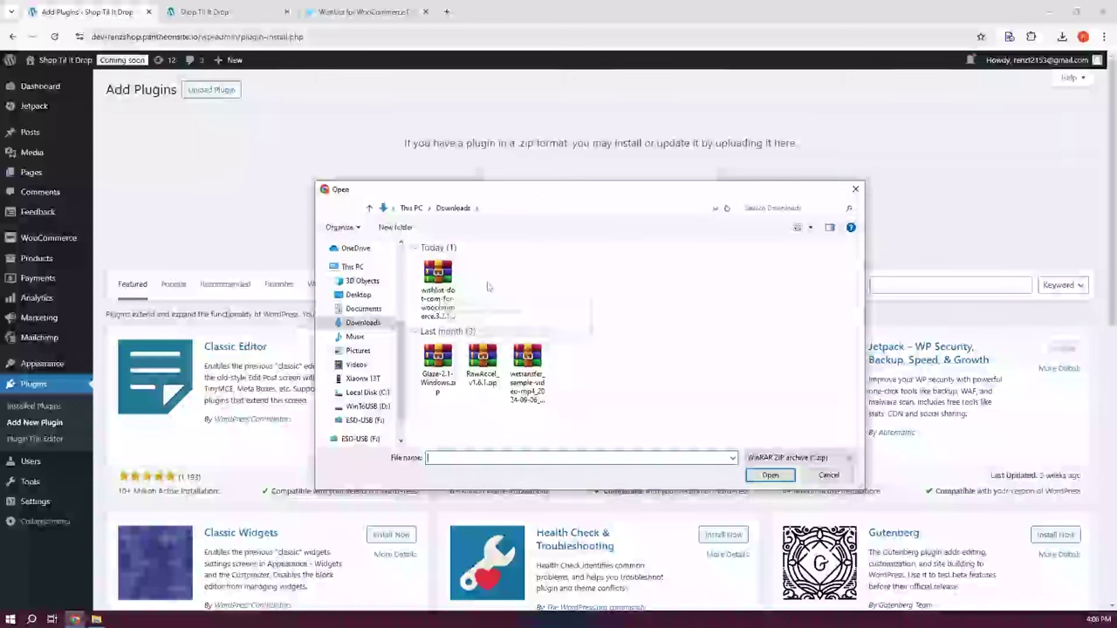
left_click(439, 284)
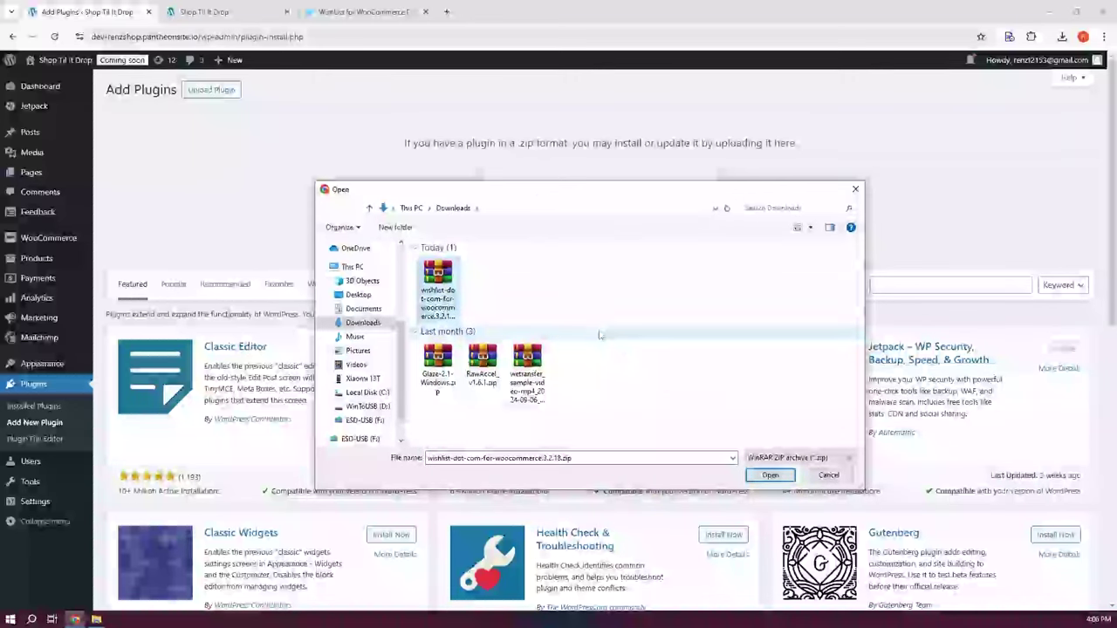
left_click(763, 472)
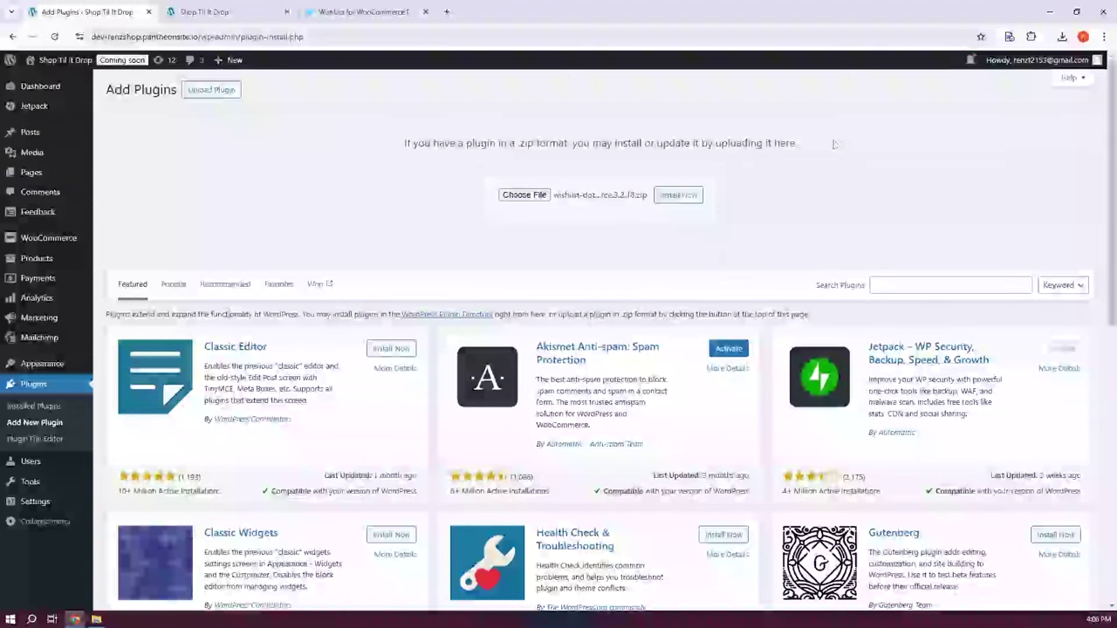
left_click(691, 202)
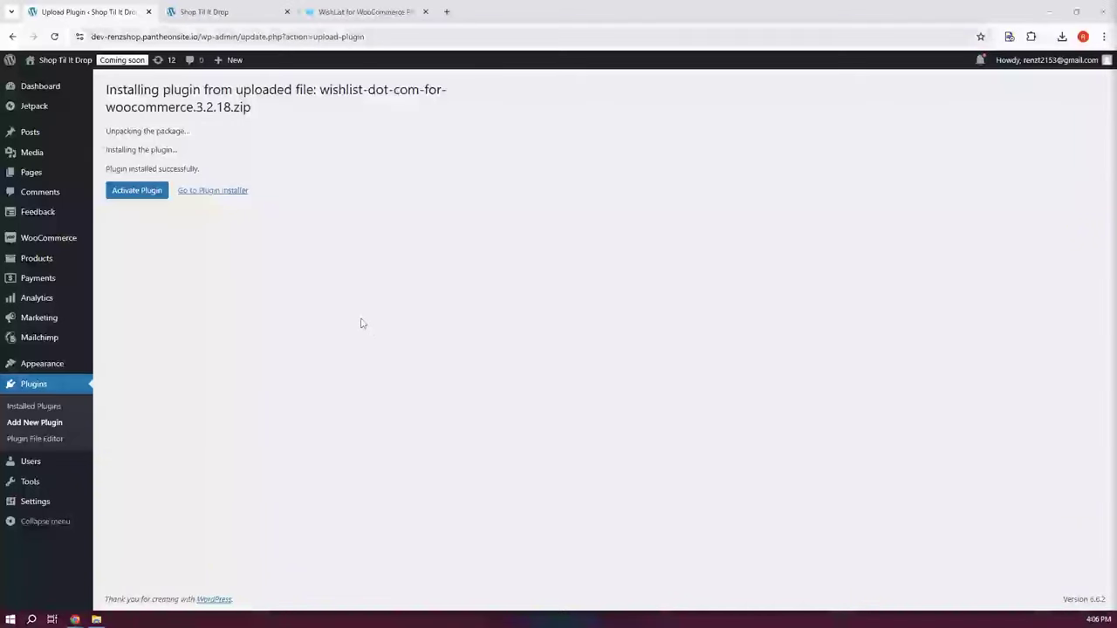
left_click(142, 195)
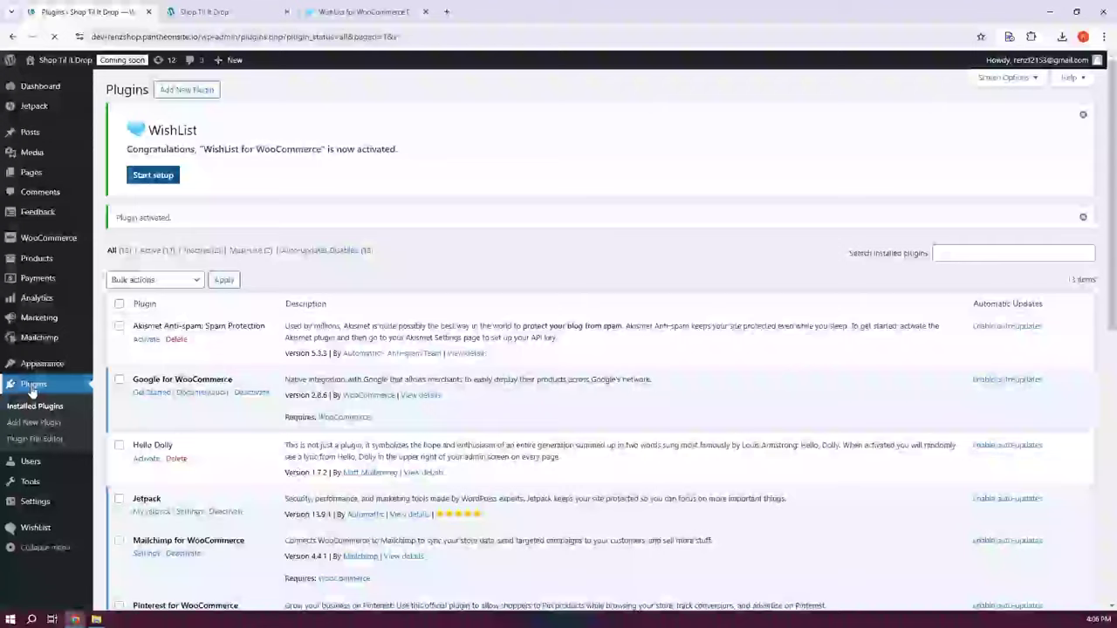
- Open the WishList plugin's settings and set its visibility to Testing
scroll(467, 334, "down", 6)
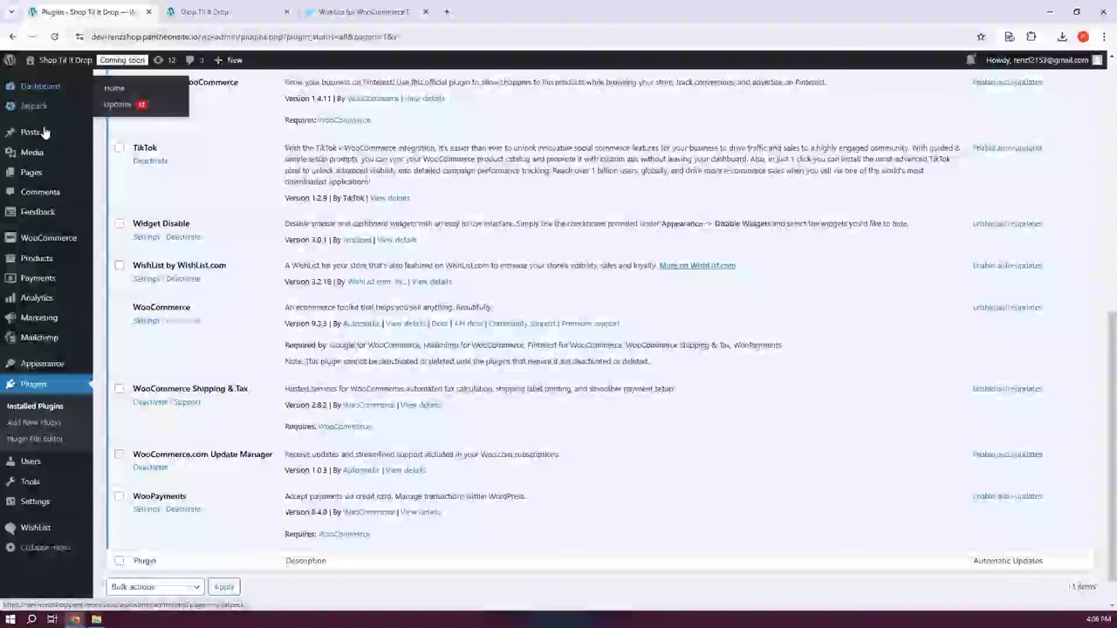
mouse_move(45, 93)
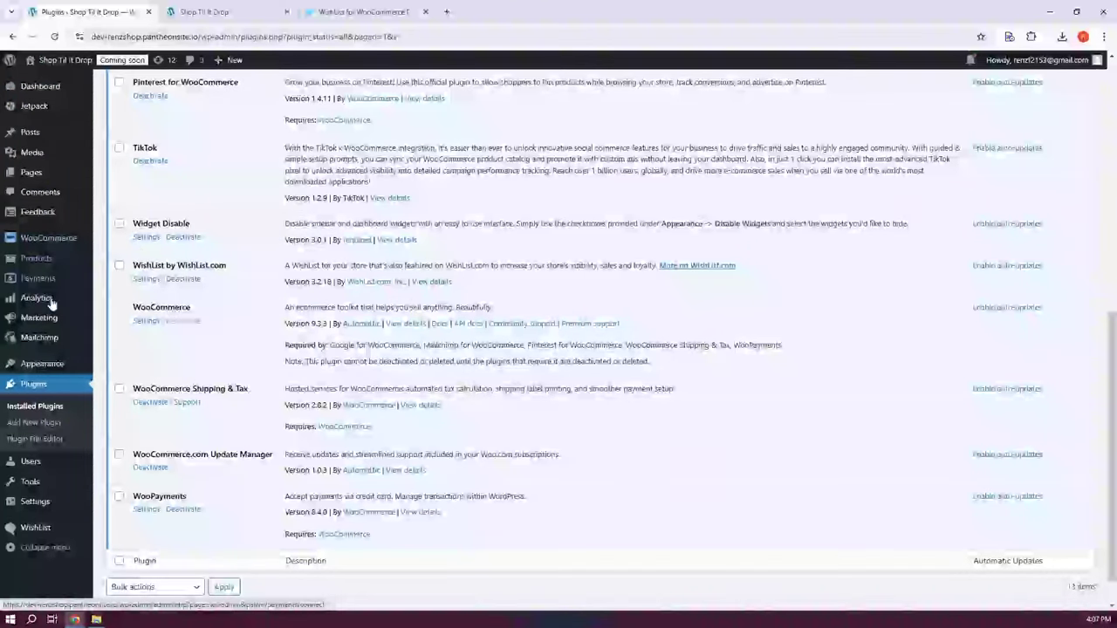
left_click(40, 530)
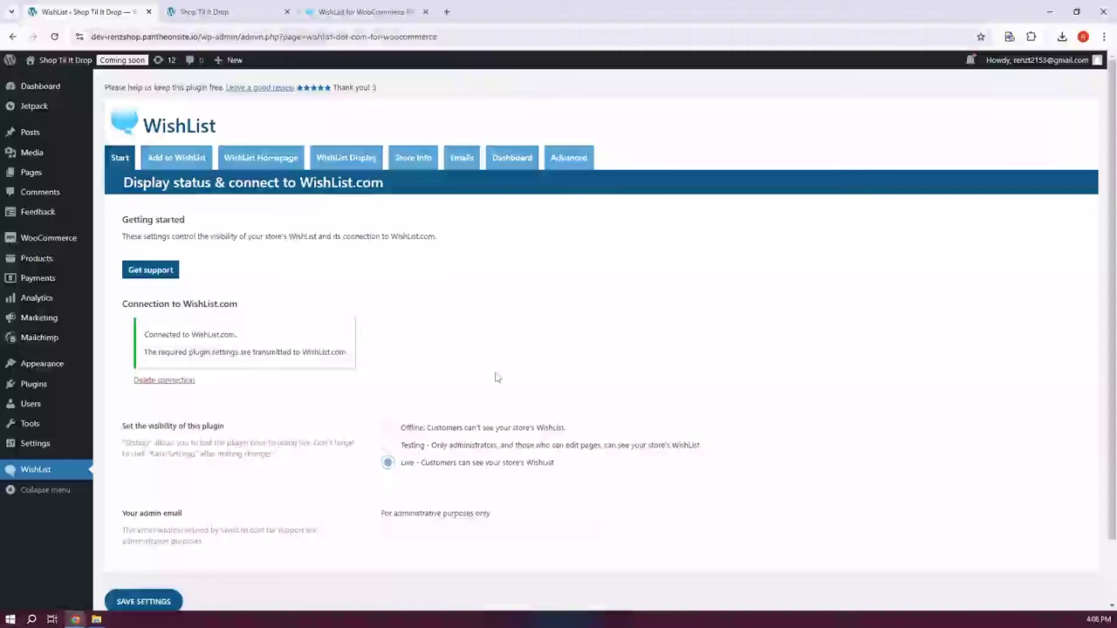
left_click(388, 446)
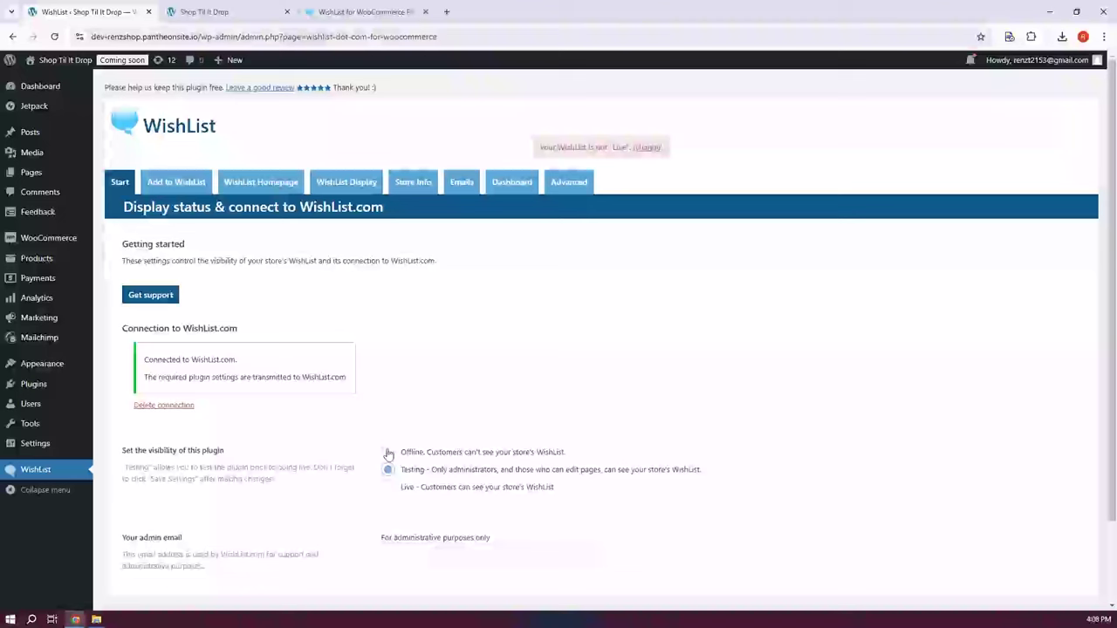
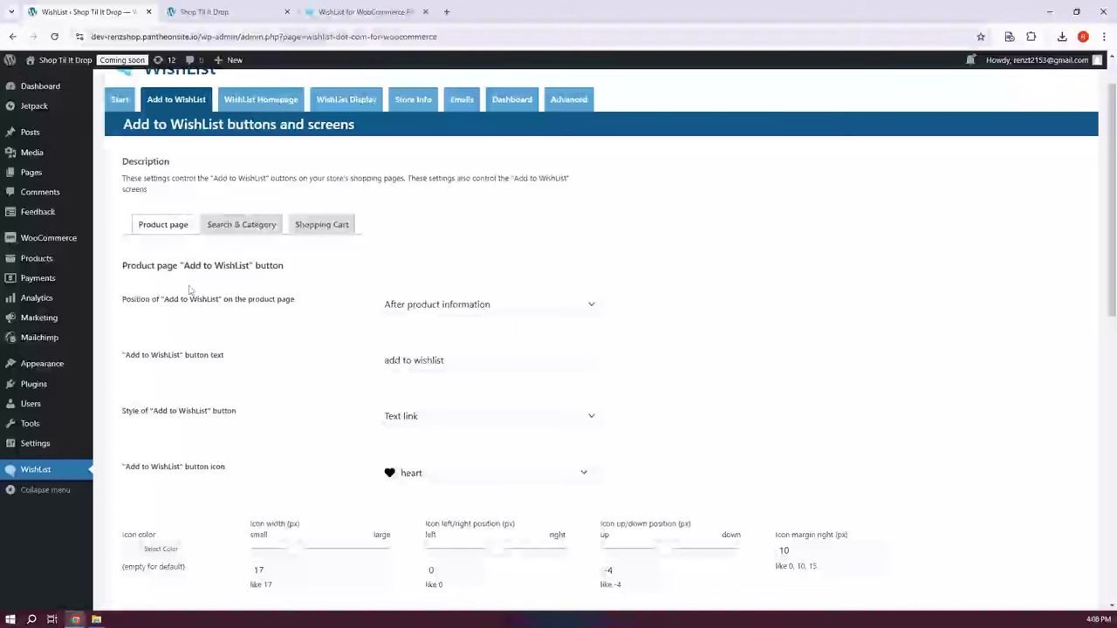
- Change the product page "Add to WishList" button icon to star-full
scroll(304, 448, "down", 2)
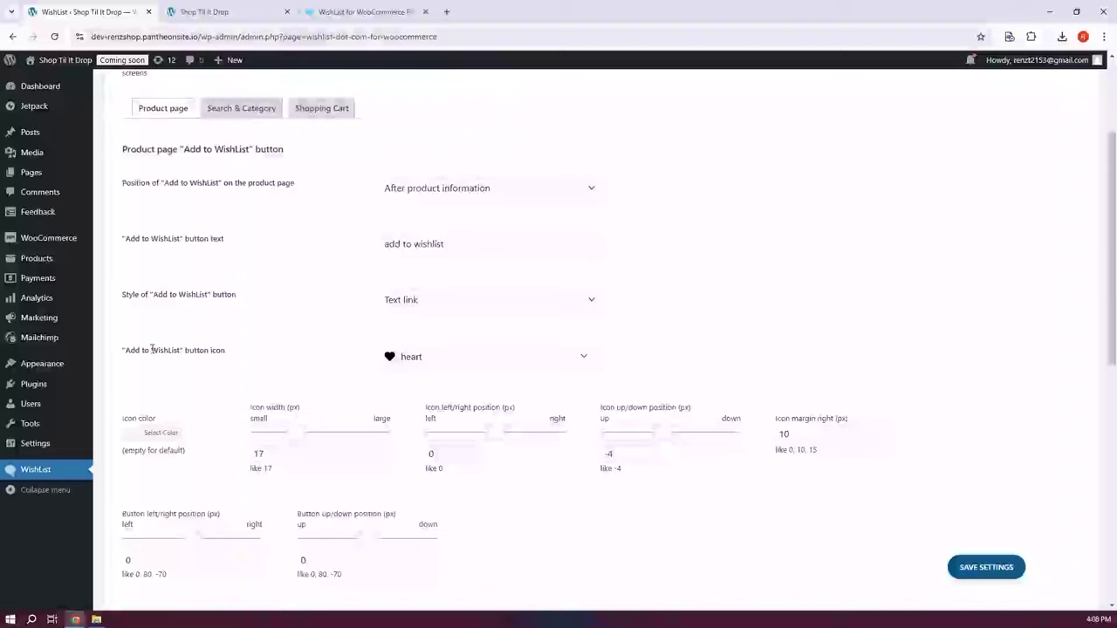
left_click(442, 365)
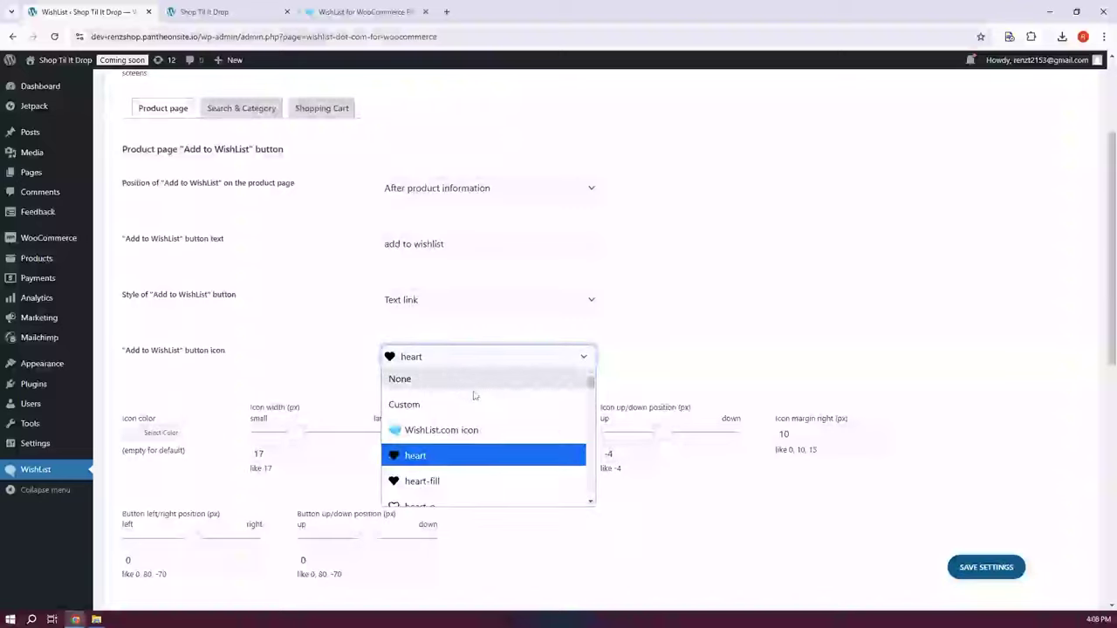
scroll(480, 404, "down", 1)
scroll(480, 403, "down", 2)
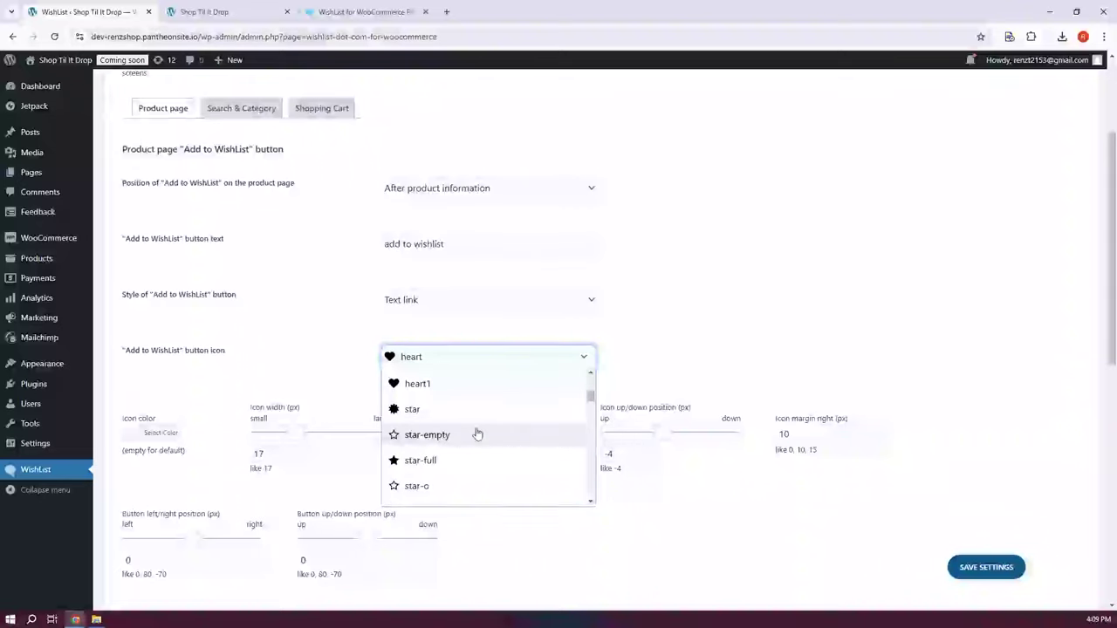
scroll(459, 462, "down", 2)
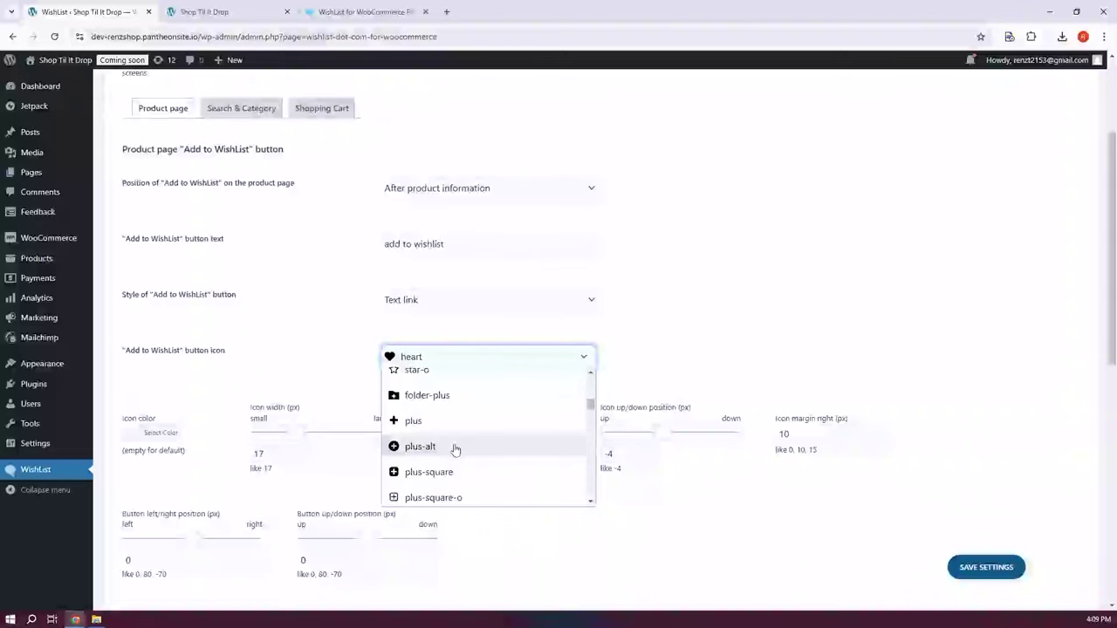
scroll(509, 440, "up", 1)
scroll(456, 419, "up", 2)
left_click(444, 465)
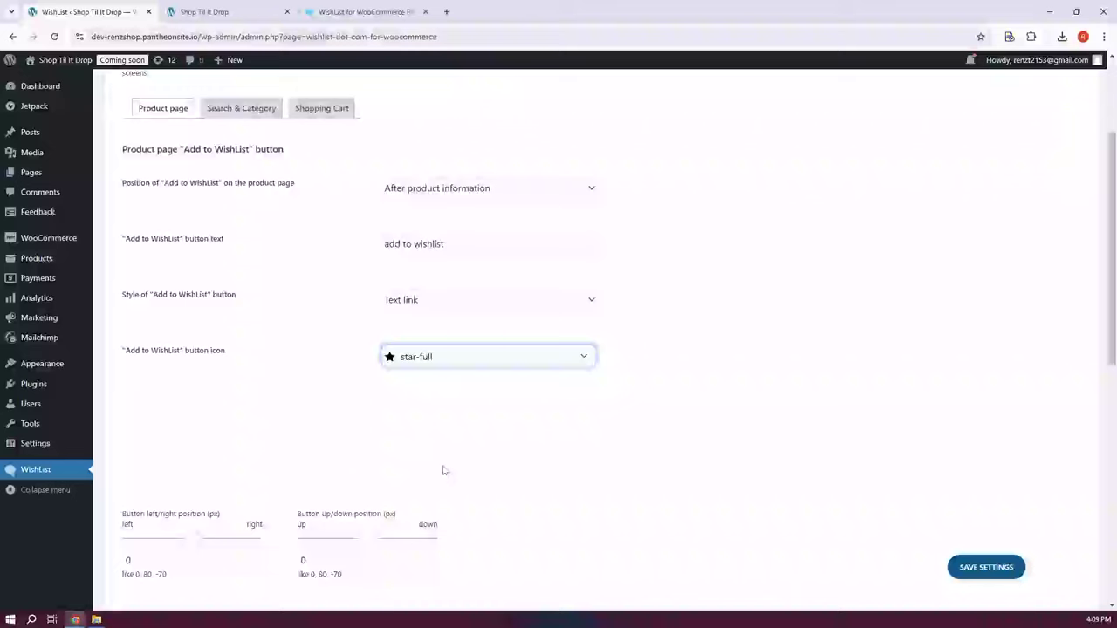
- Set the "Add to WishList" icon color to red, #dd3333
scroll(800, 351, "down", 1)
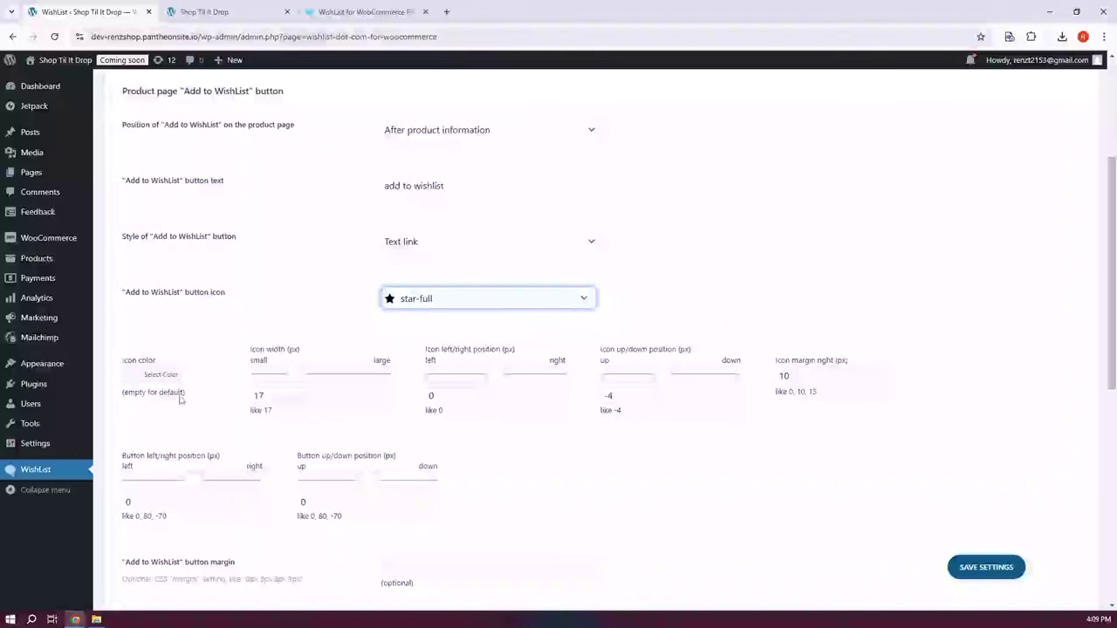
left_click(130, 383)
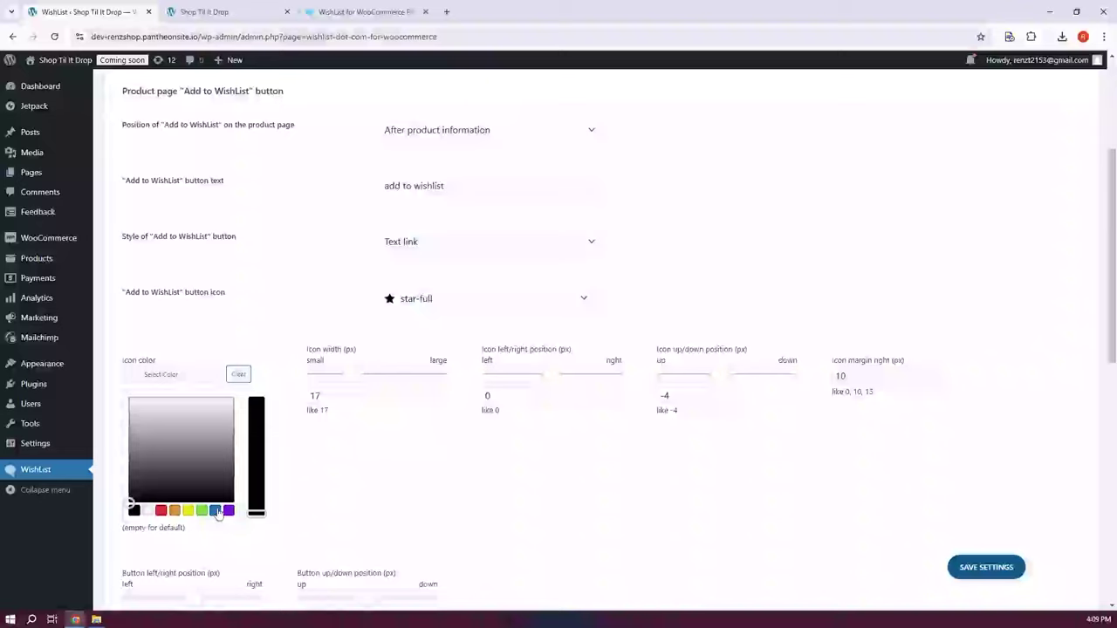
left_click(160, 511)
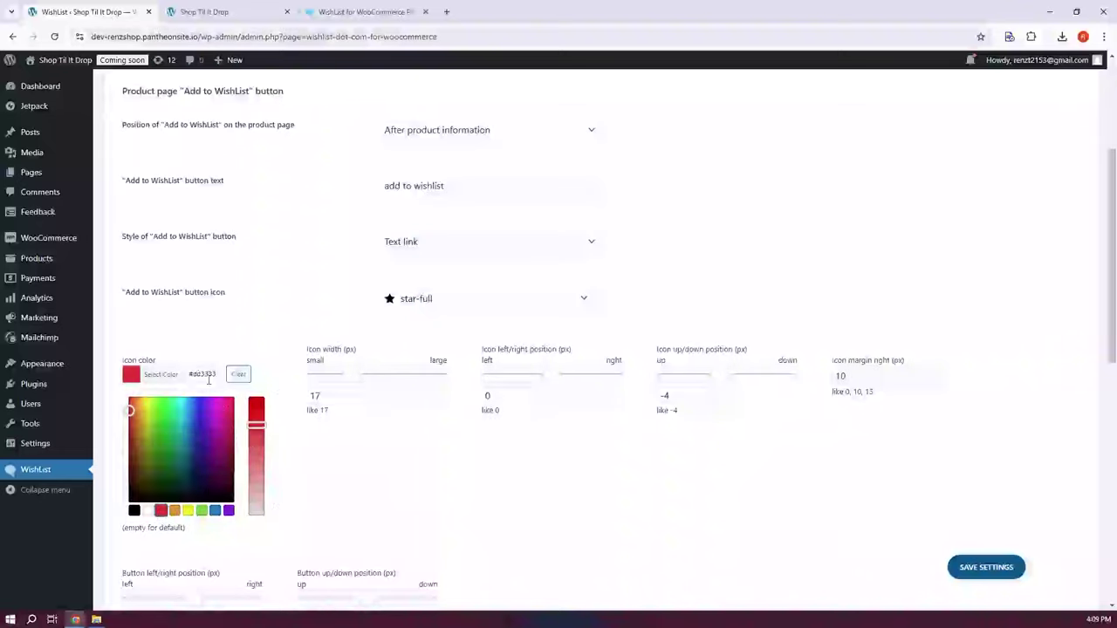
- Close the icon color picker, check the remaining "Add to WishList" margin, tooltip and spinner options, and save the settings
left_click(404, 331)
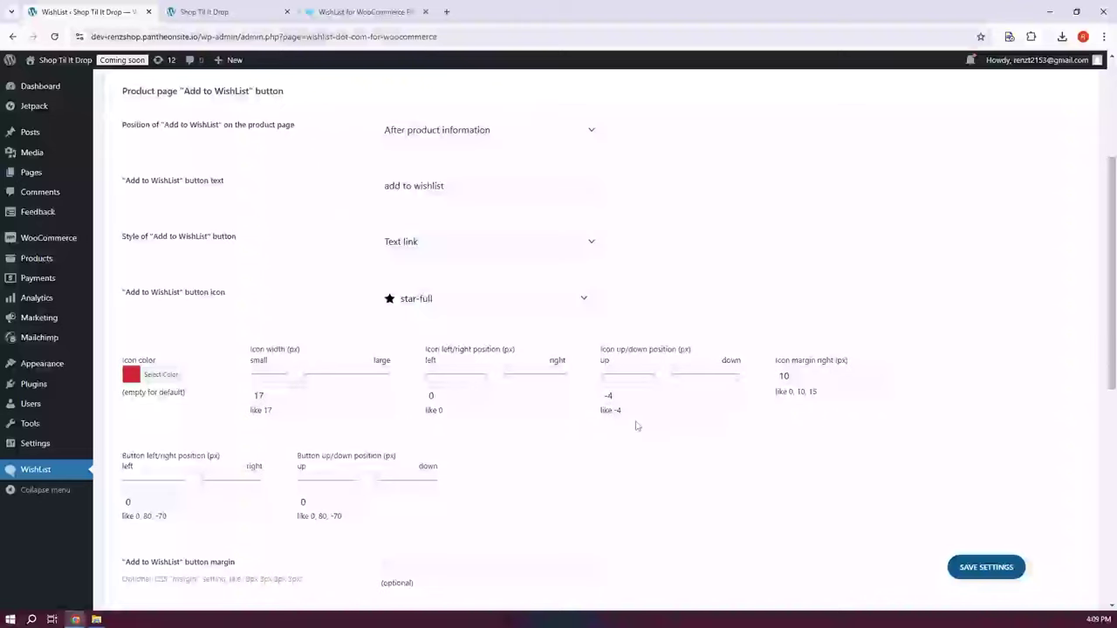
scroll(601, 431, "down", 2)
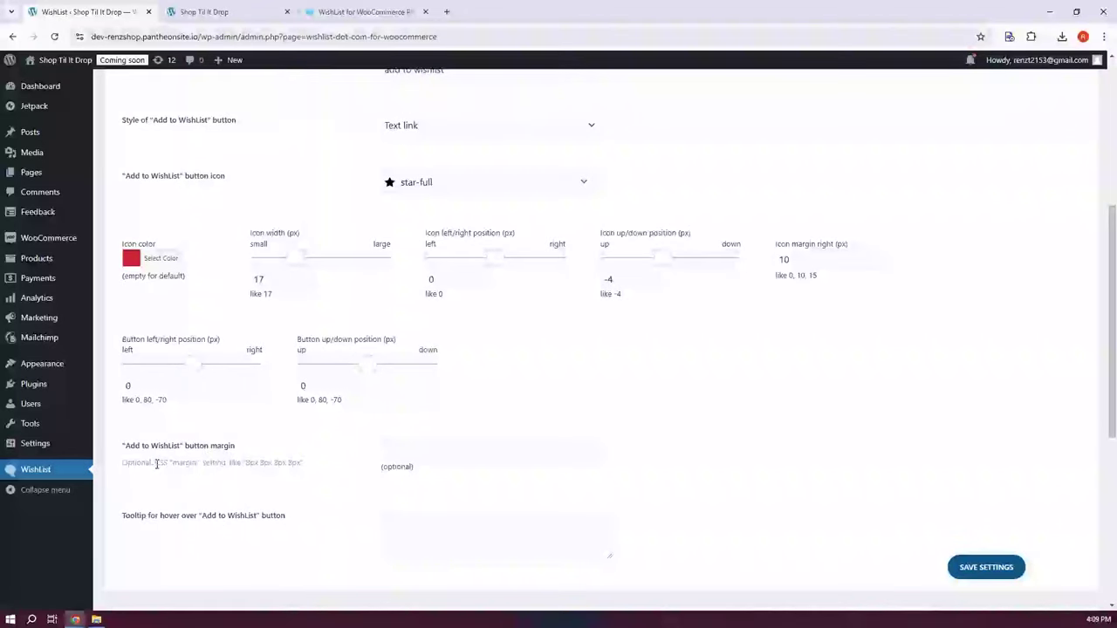
left_click_drag(156, 464, 315, 466)
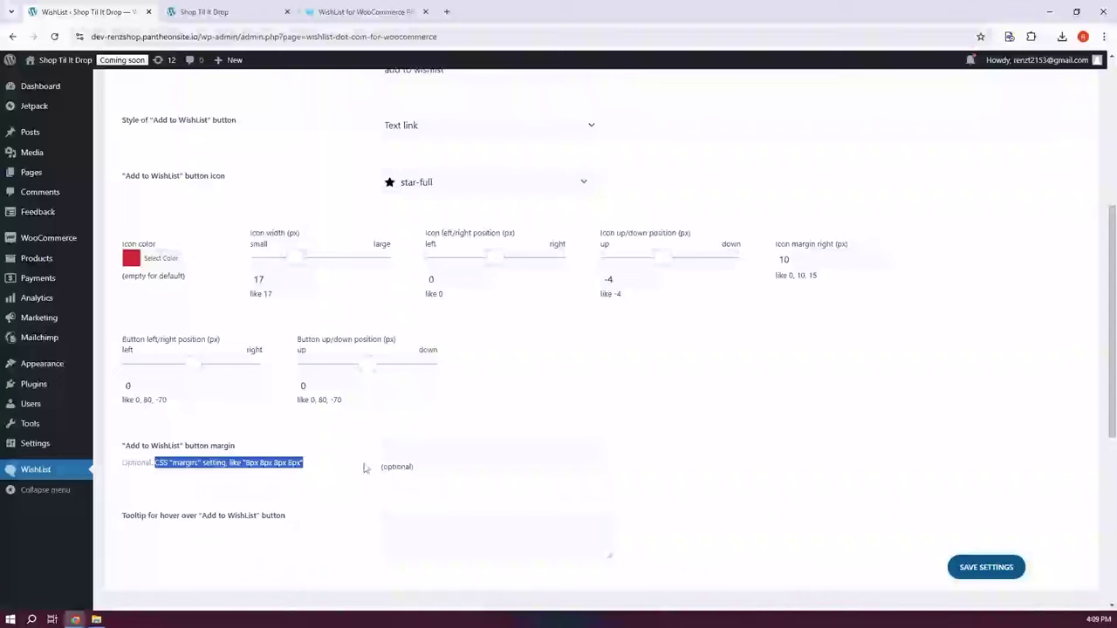
scroll(357, 458, "down", 2)
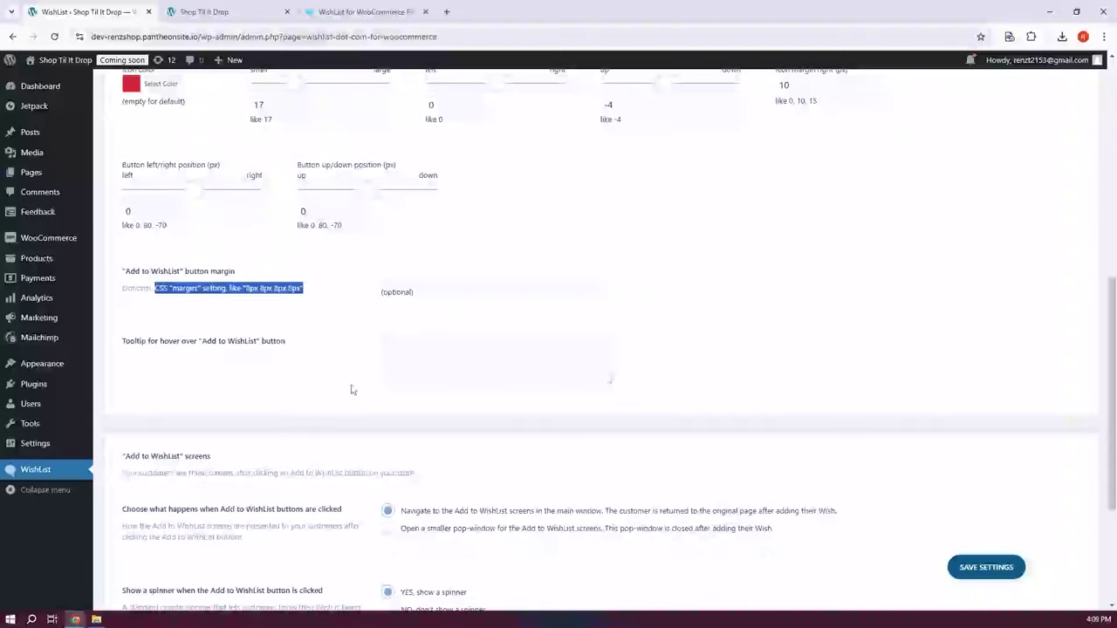
scroll(403, 443, "down", 3)
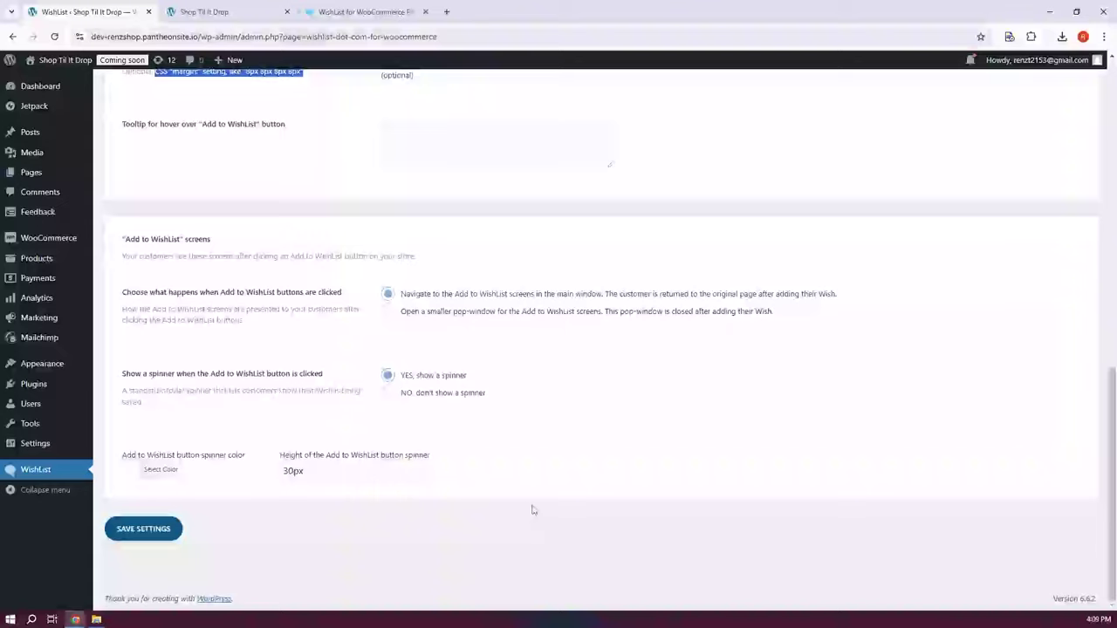
left_click(147, 532)
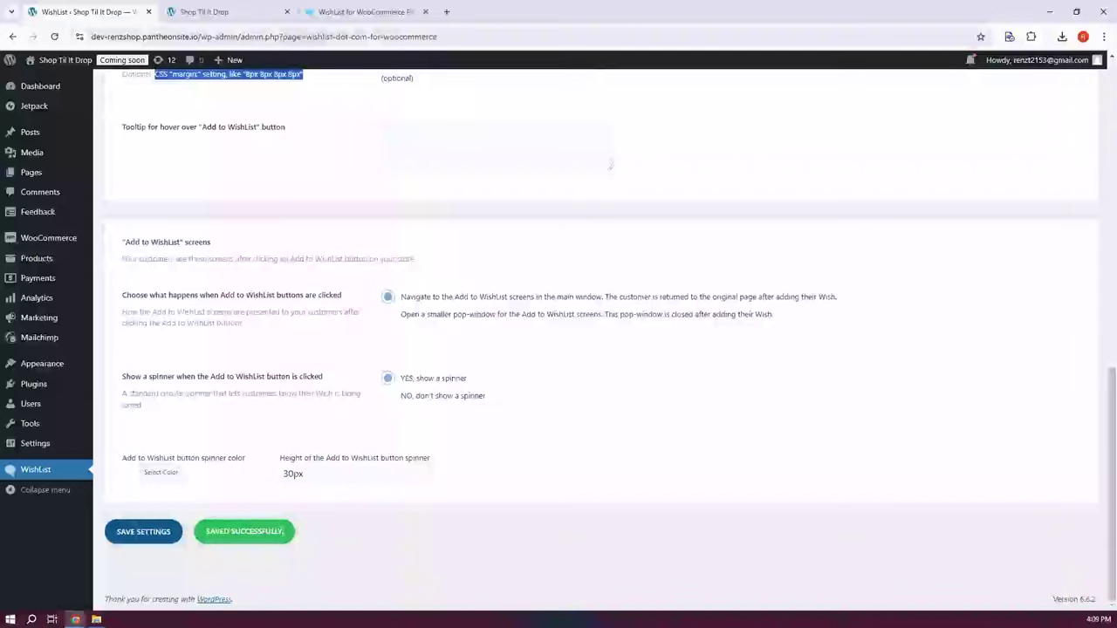
- Review the WishList homepage settings, including the title, footer and the Create, Find and My WishList button options
scroll(705, 480, "up", 15)
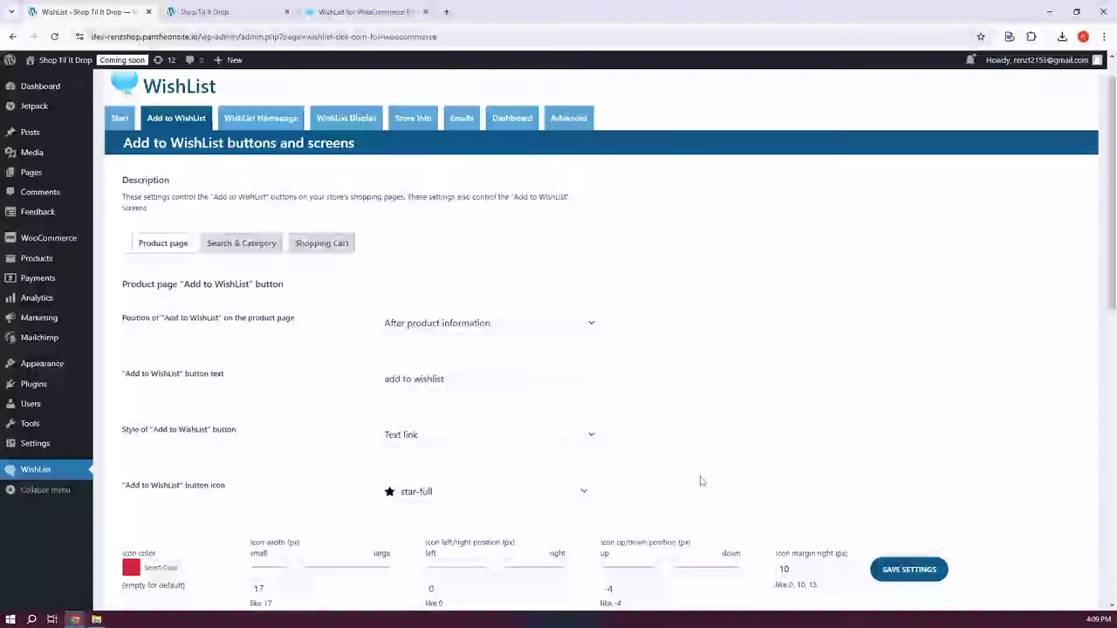
left_click(244, 163)
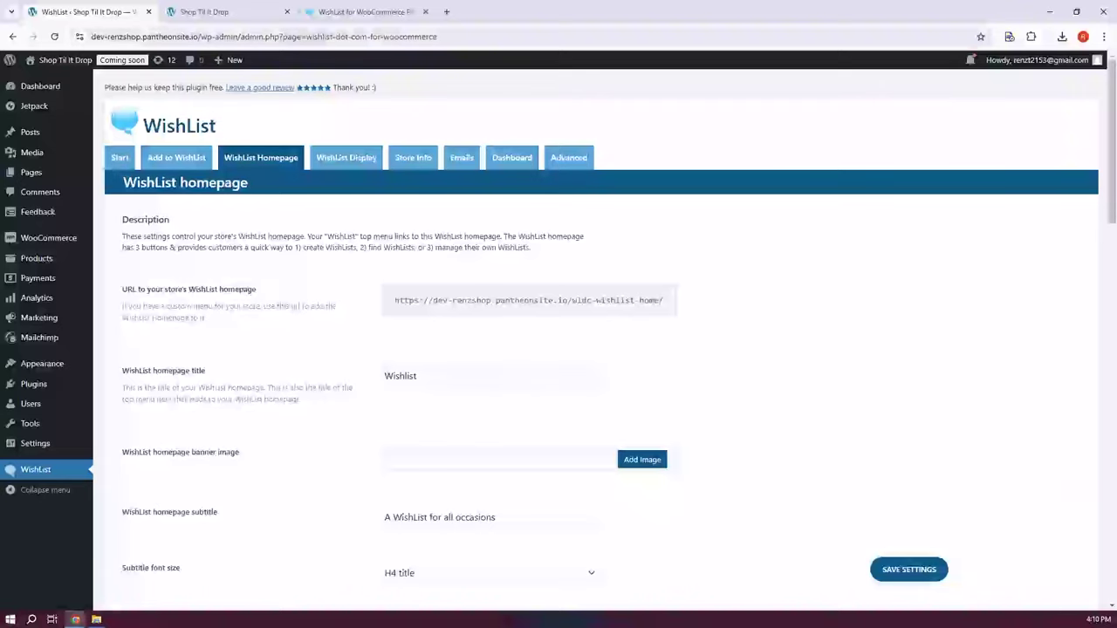
scroll(898, 467, "down", 8)
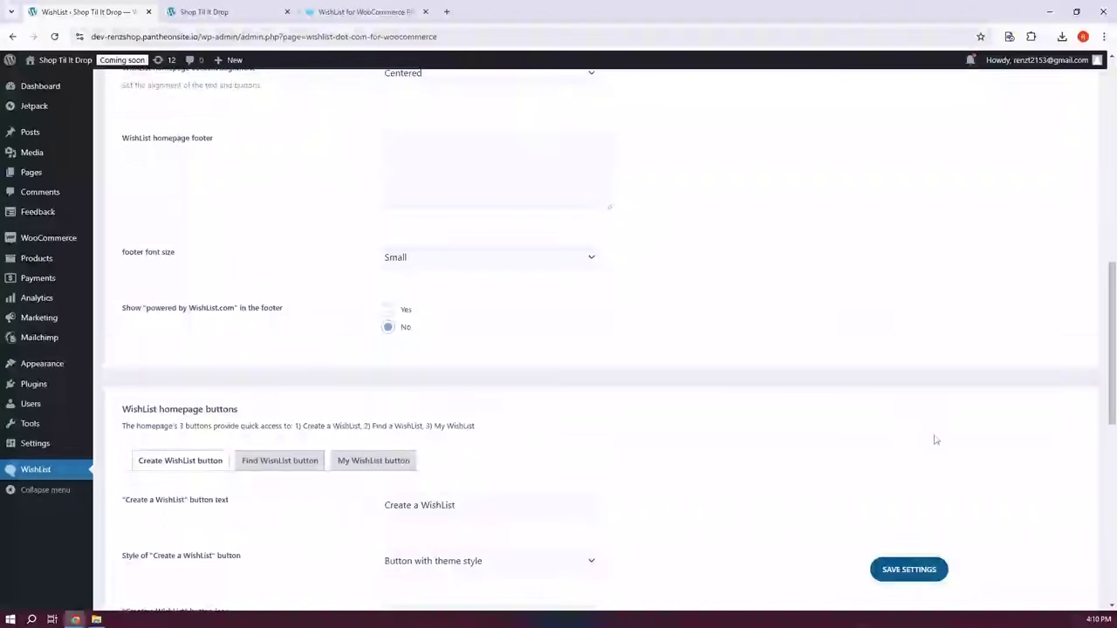
scroll(935, 438, "down", 1)
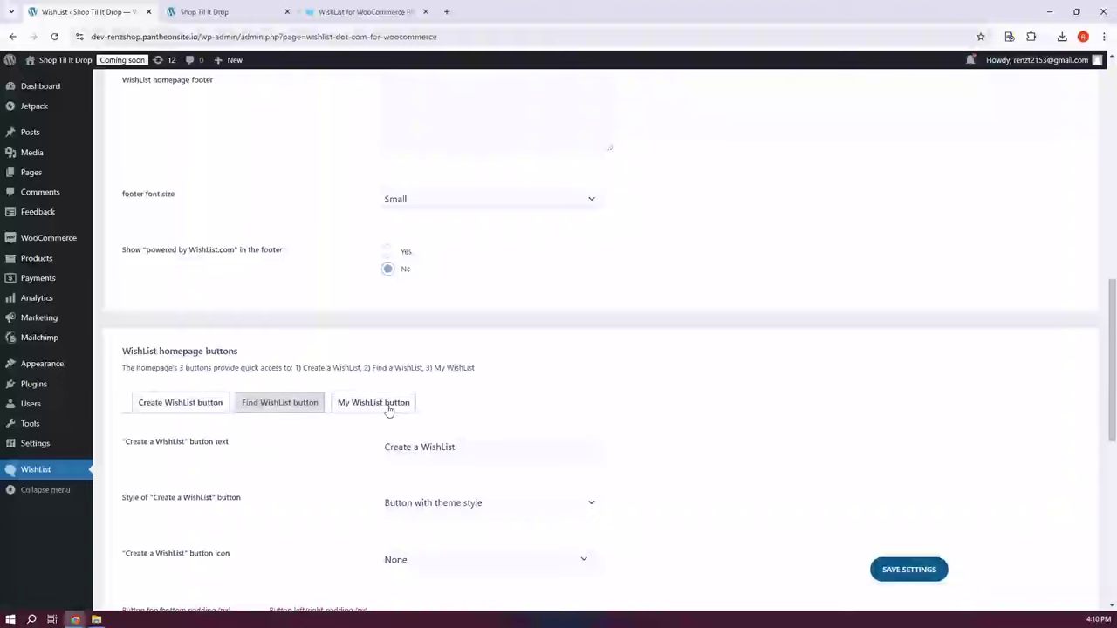
scroll(529, 406, "down", 2)
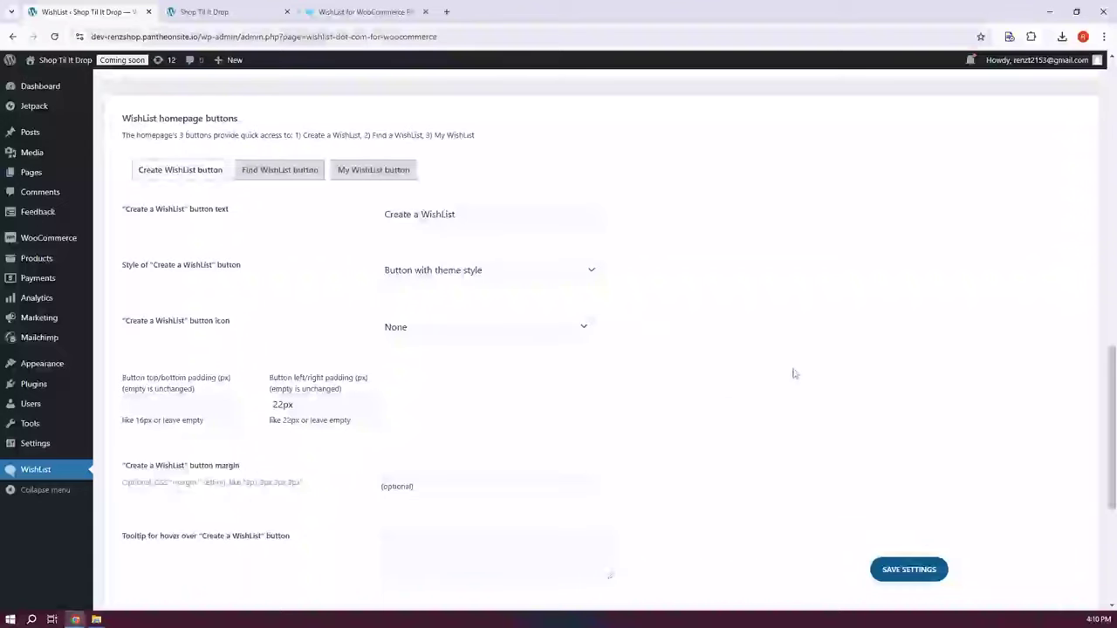
scroll(824, 401, "up", 6)
scroll(838, 436, "up", 4)
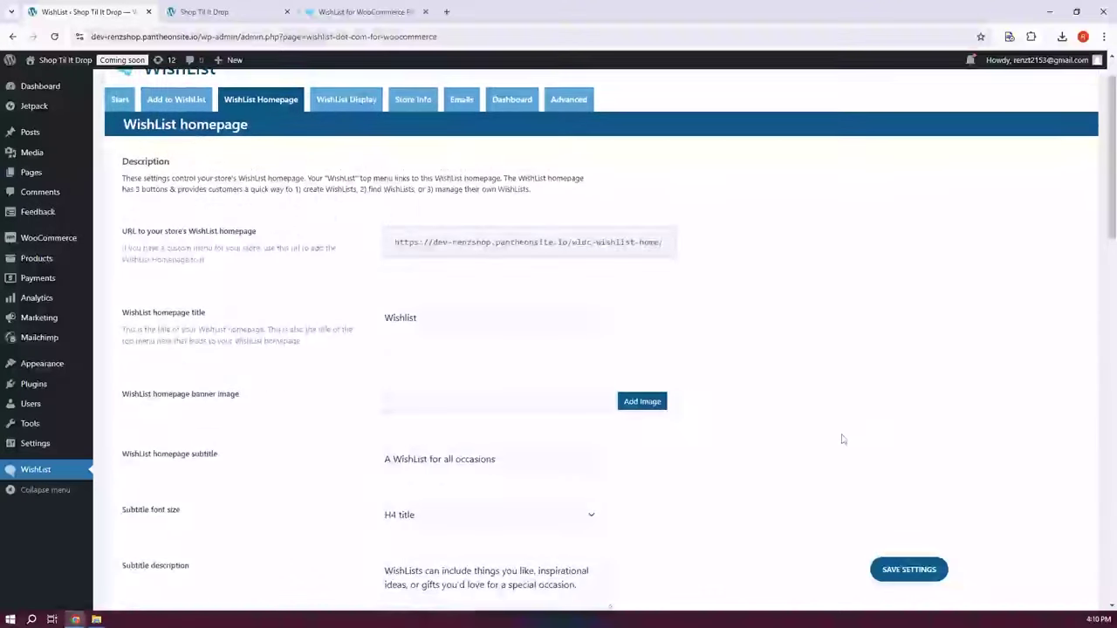
- Look through the WishList display settings, from the features and layout to the header menu and colors, and save them
left_click(362, 162)
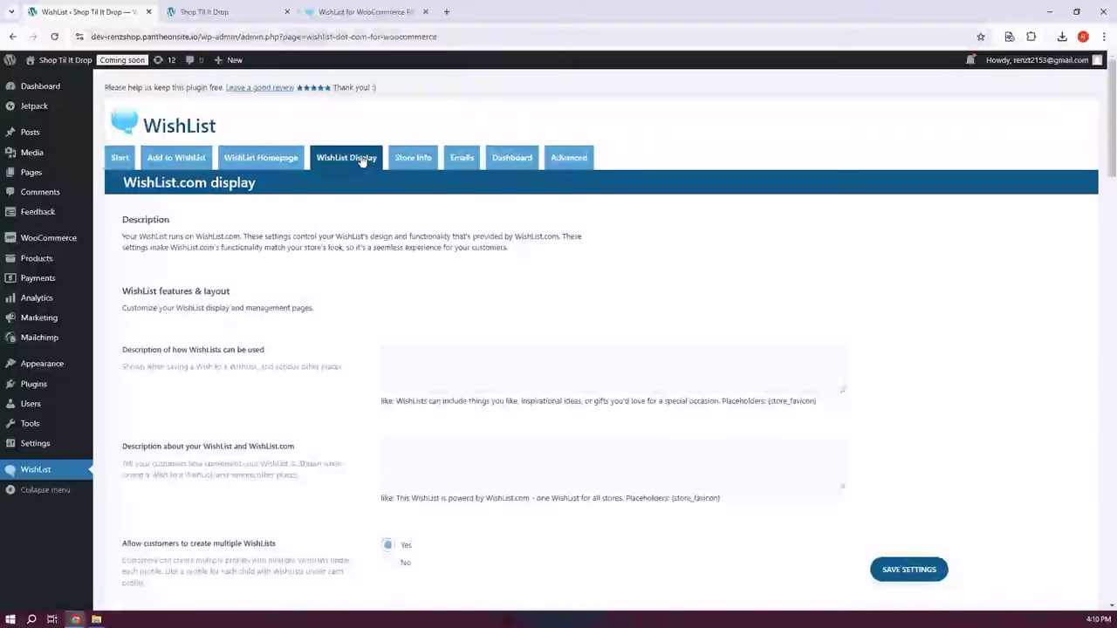
scroll(742, 408, "down", 1)
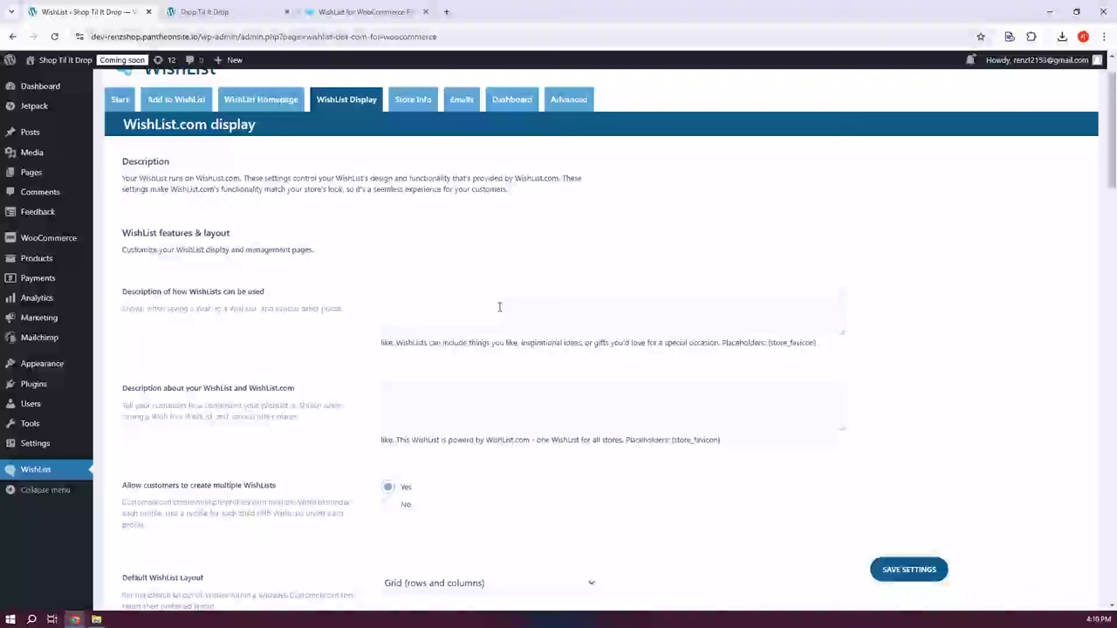
scroll(868, 442, "down", 1)
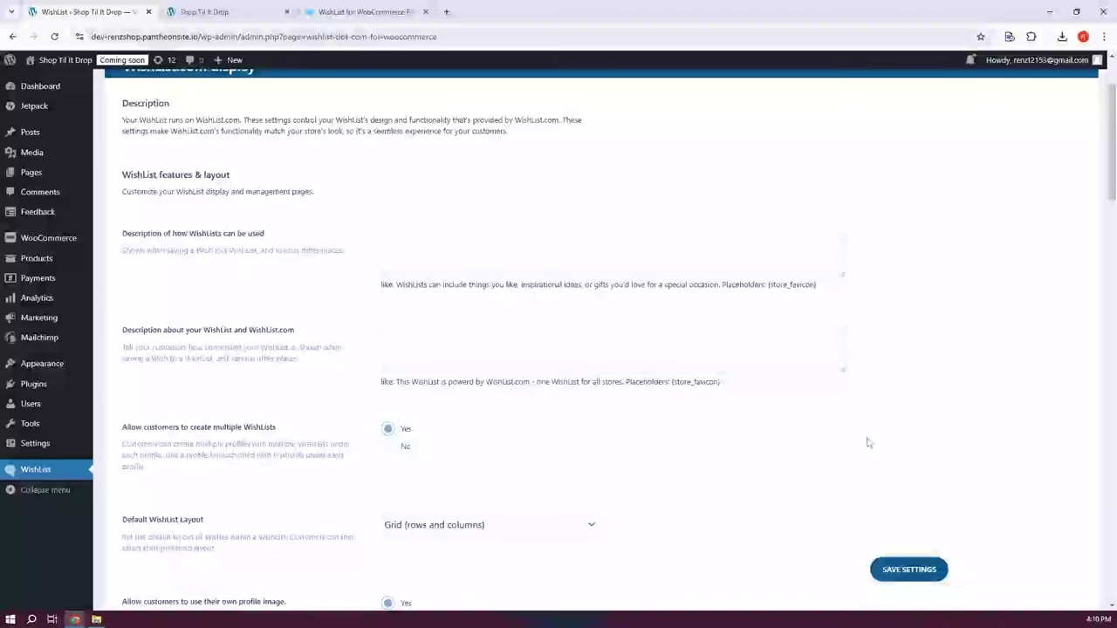
scroll(877, 445, "down", 1)
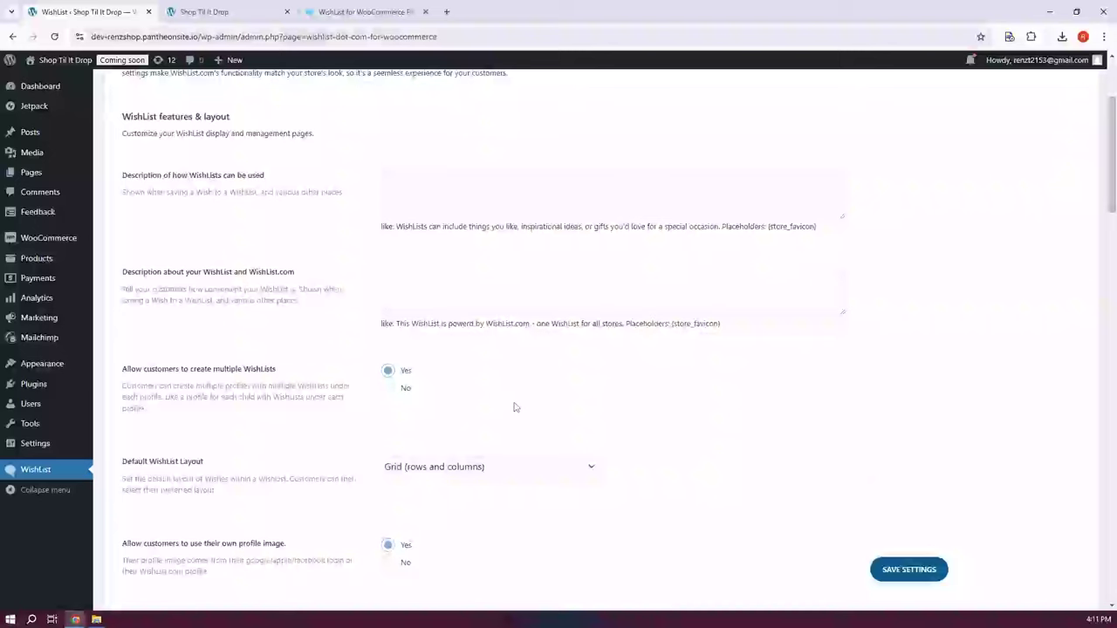
scroll(436, 463, "up", 2)
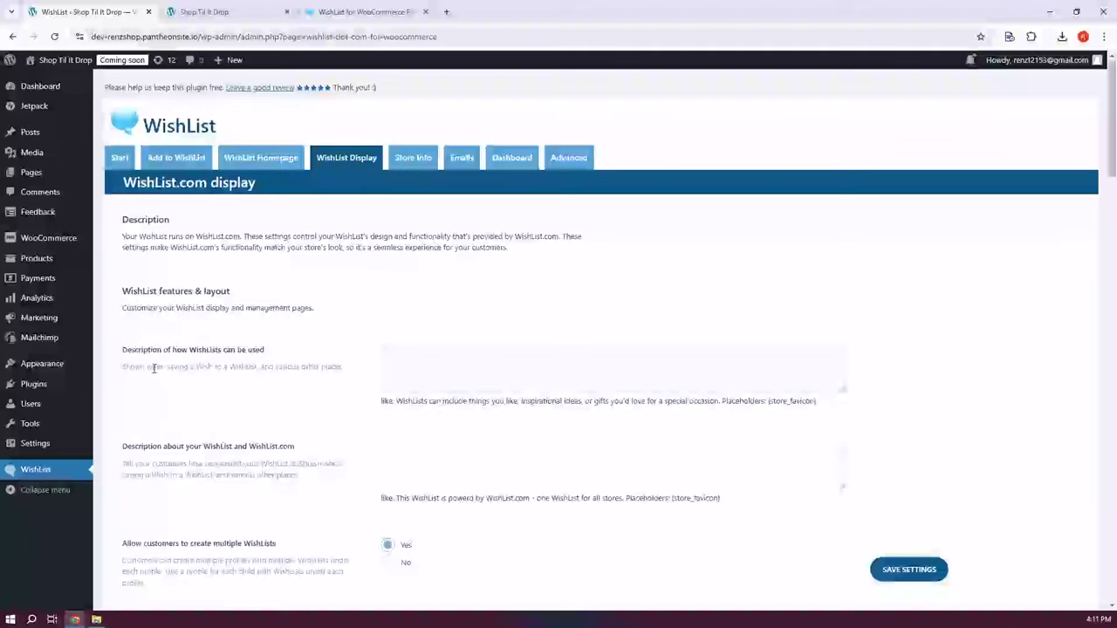
scroll(279, 392, "down", 6)
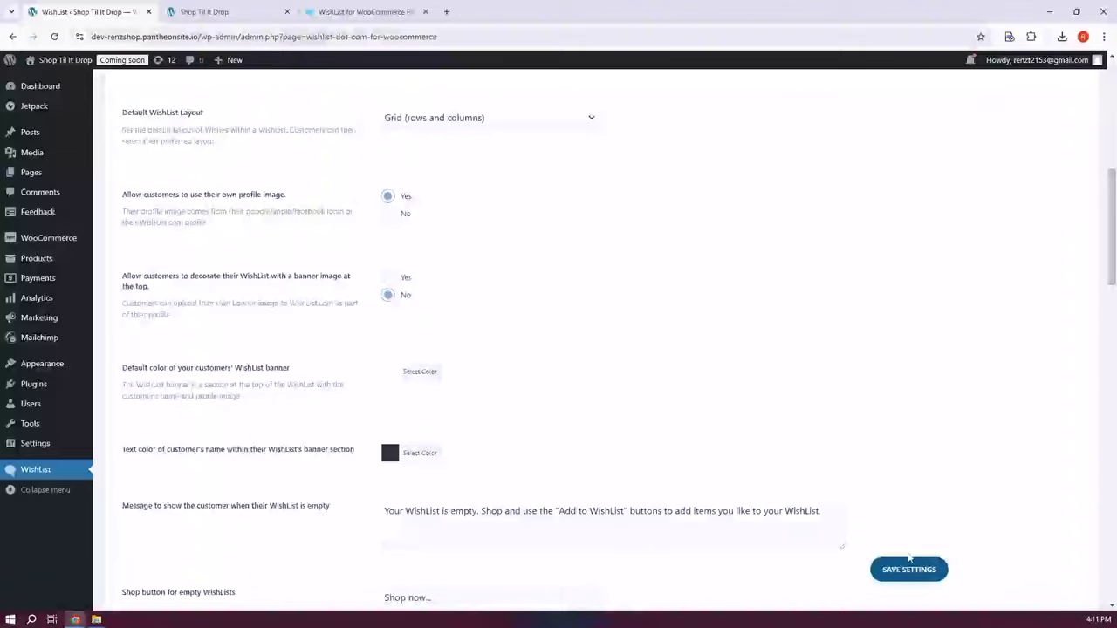
scroll(768, 506, "down", 10)
scroll(752, 468, "down", 6)
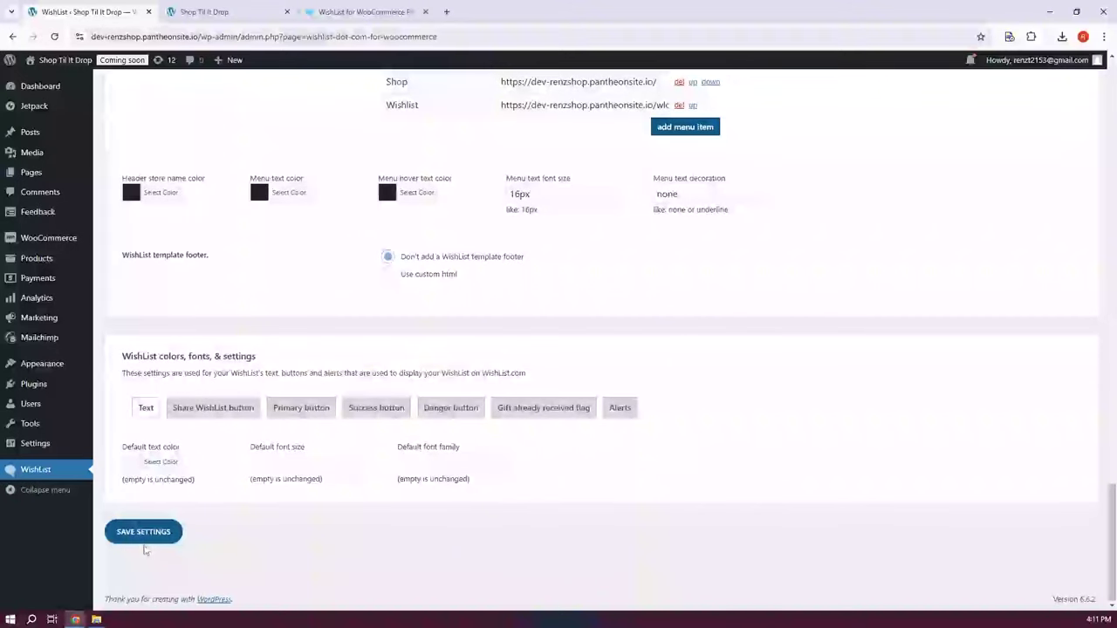
scroll(718, 464, "up", 3)
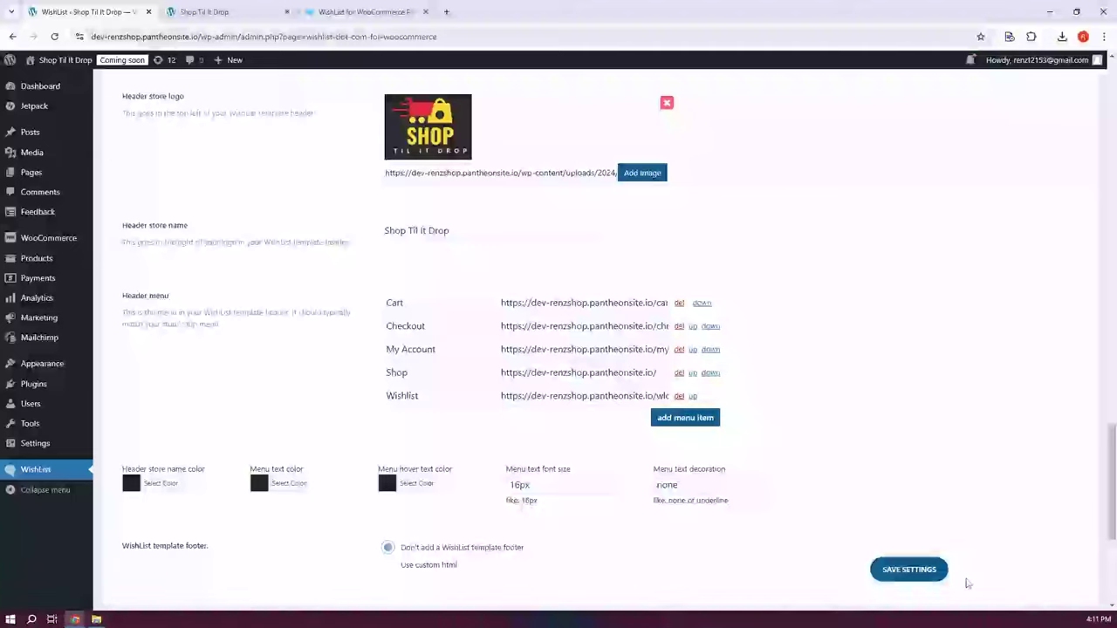
left_click(904, 569)
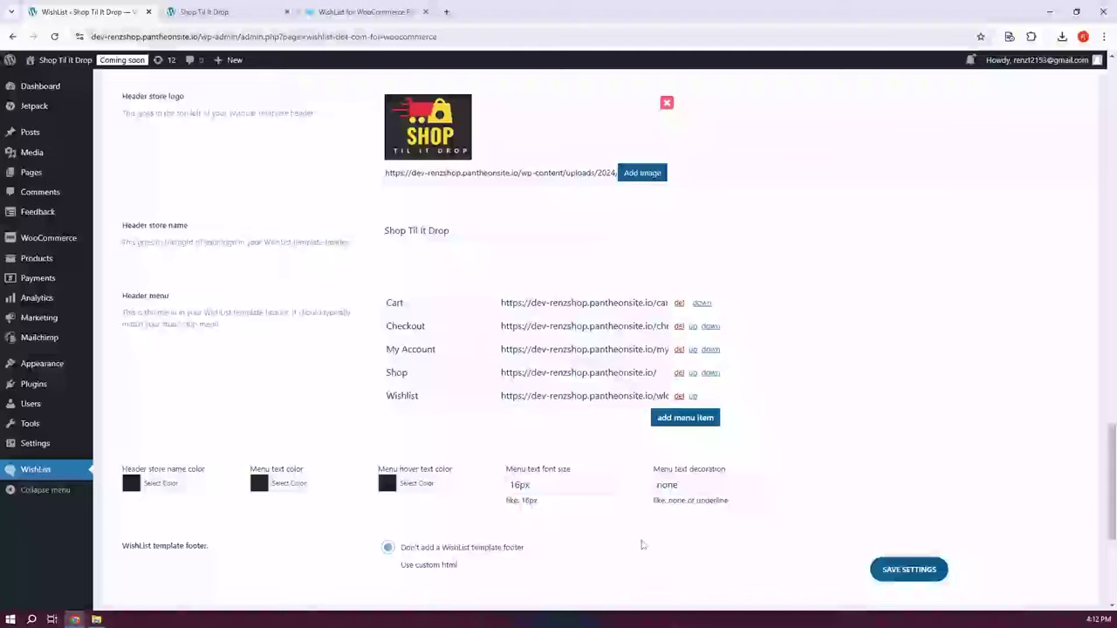
- Review the store information settings for the WishList.com listing, covering name, logo, icon, description, categories, tags and featured products
scroll(1026, 414, "up", 10)
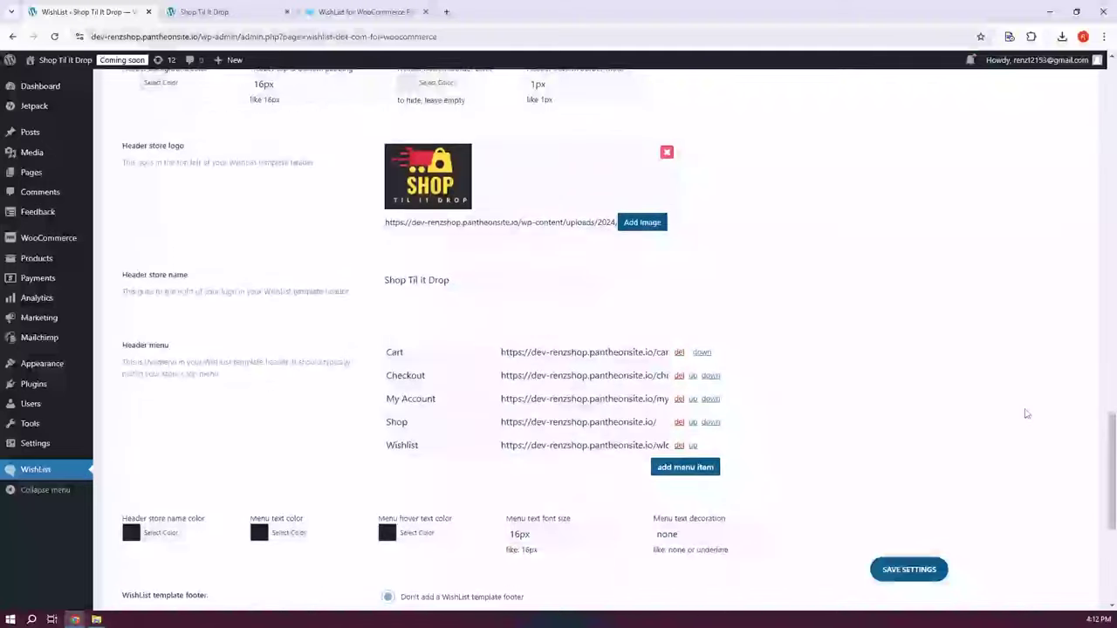
scroll(1044, 435, "up", 10)
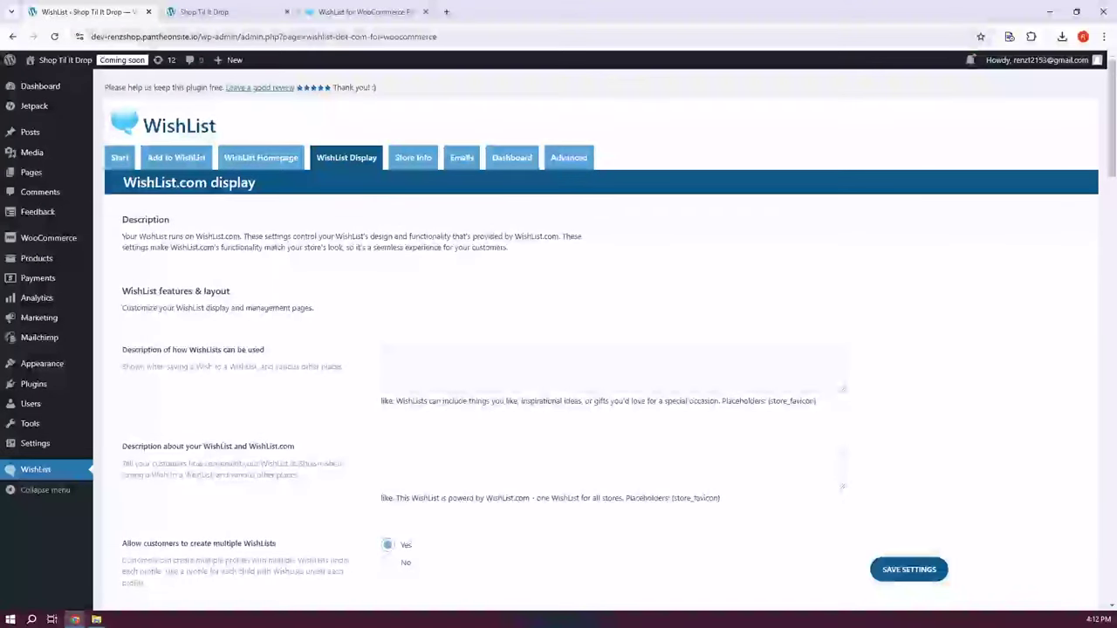
left_click(425, 156)
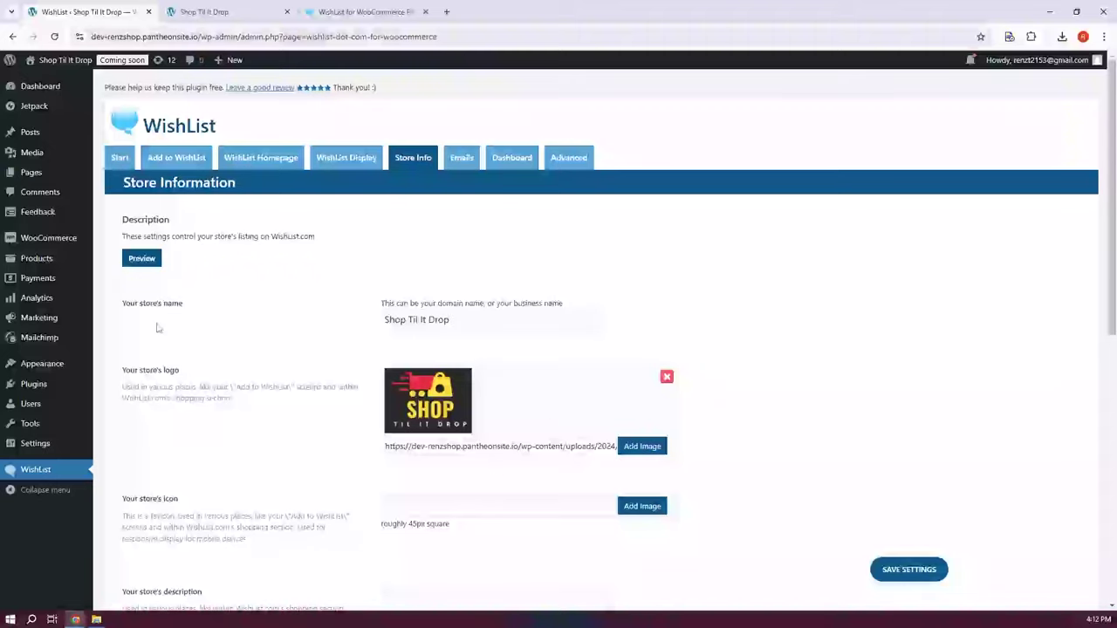
scroll(562, 371, "down", 2)
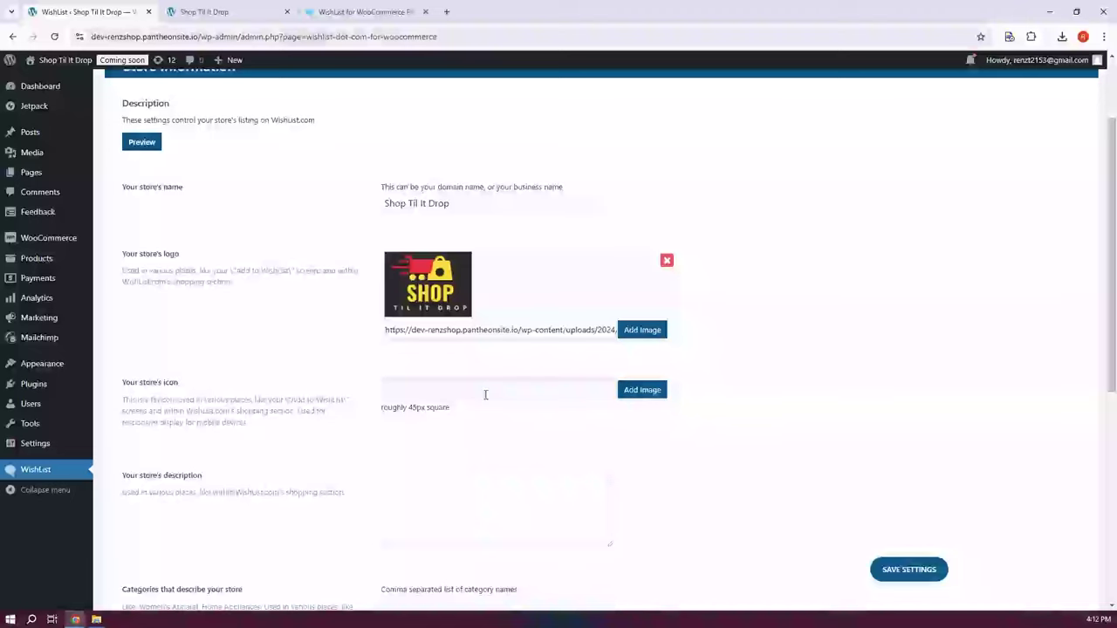
scroll(220, 462, "down", 1)
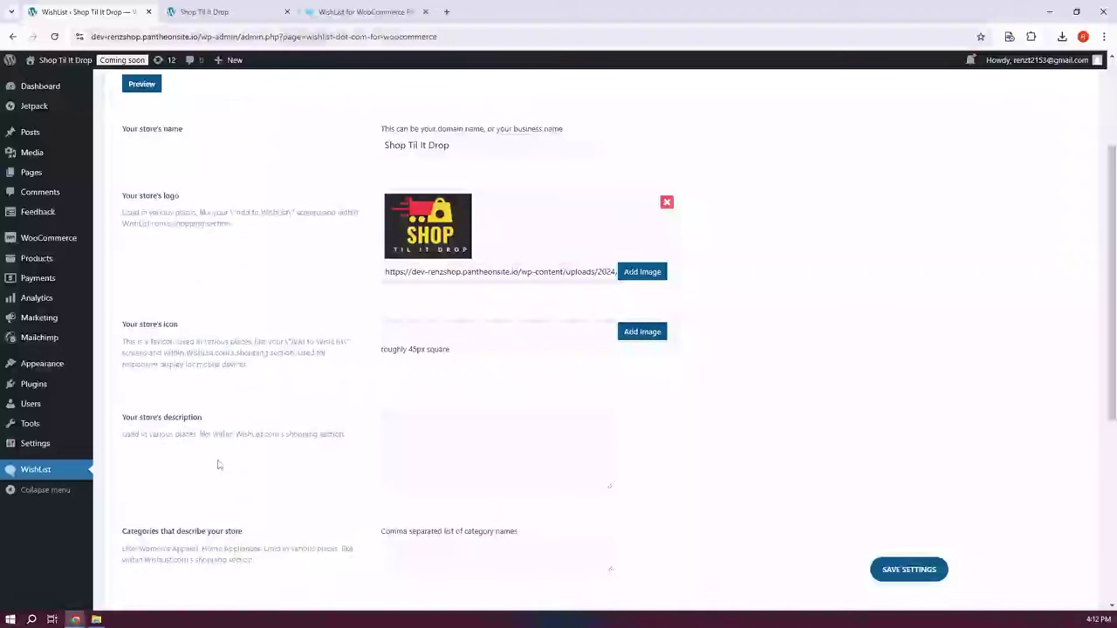
scroll(232, 481, "down", 2)
scroll(266, 469, "down", 1)
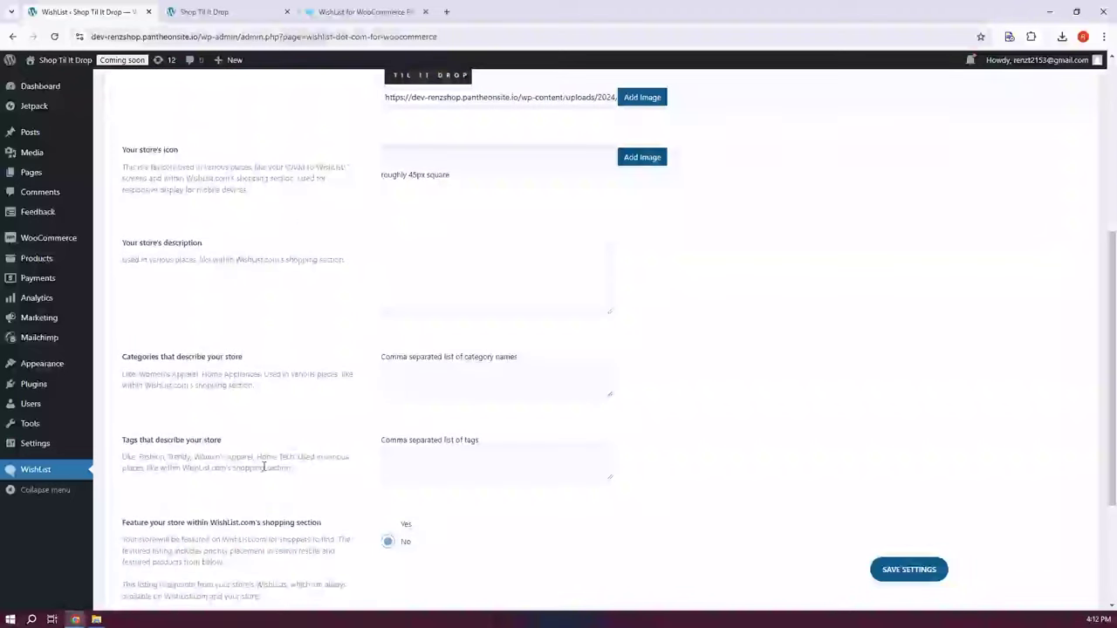
scroll(260, 468, "down", 3)
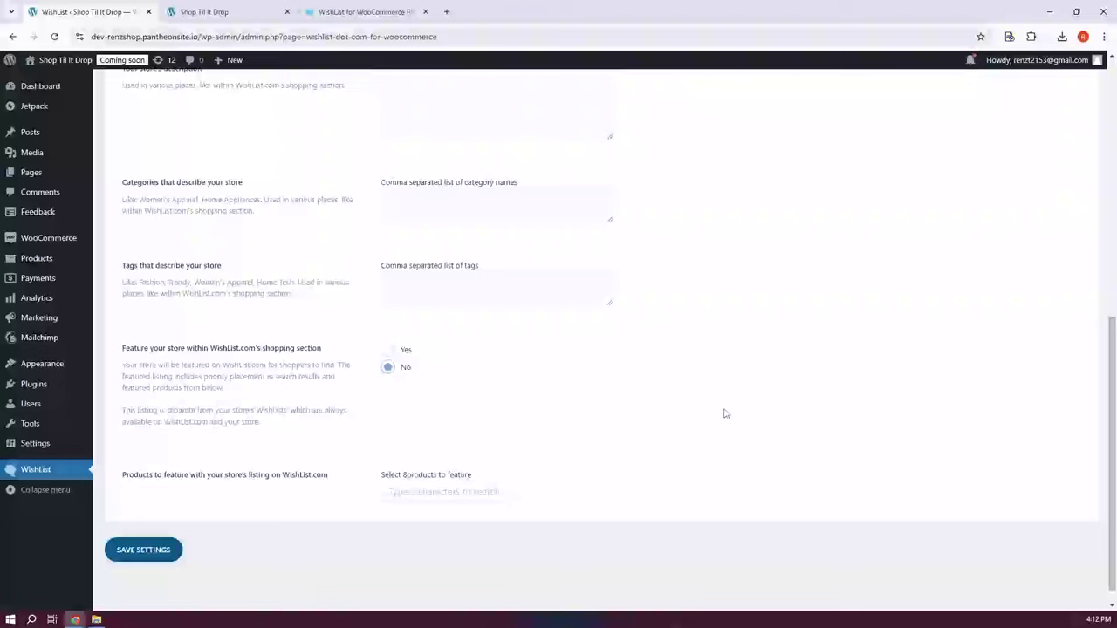
scroll(723, 414, "up", 10)
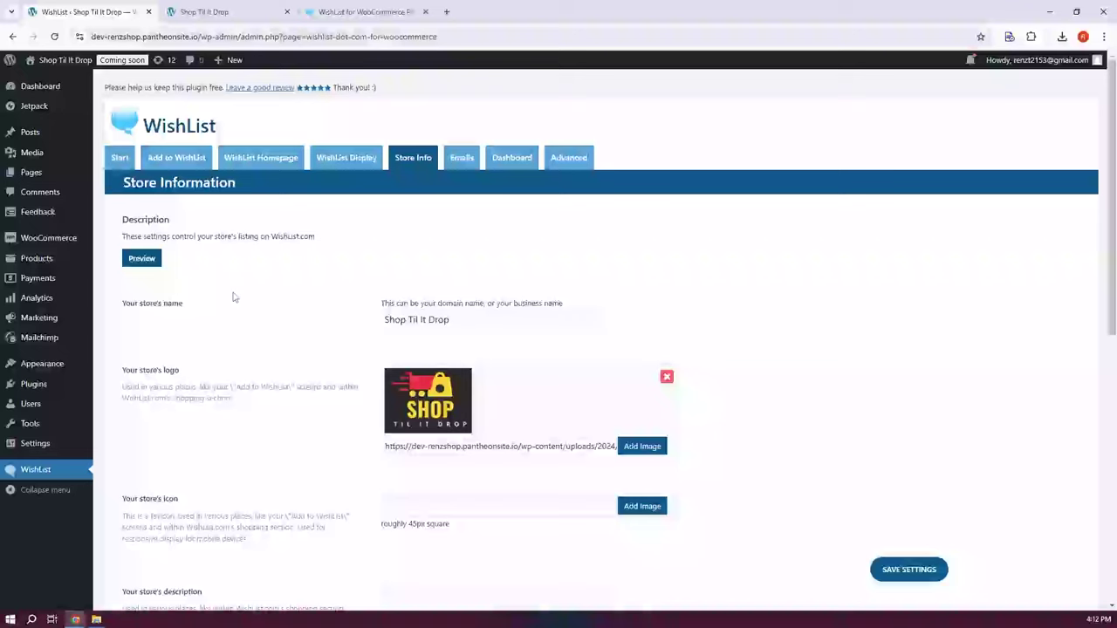
- Examine the WishList email settings, going through the Welcome, Empty WishList Reminder, Reservation Confirmation, Wish Reserved Notice and Wish on Sale emails
left_click(461, 159)
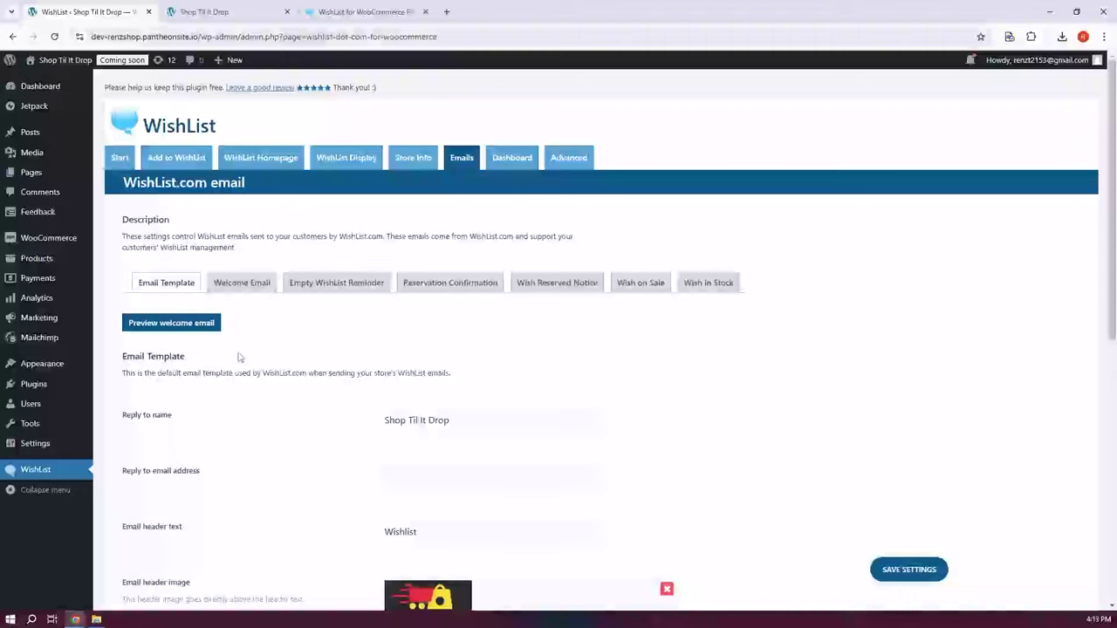
left_click(254, 287)
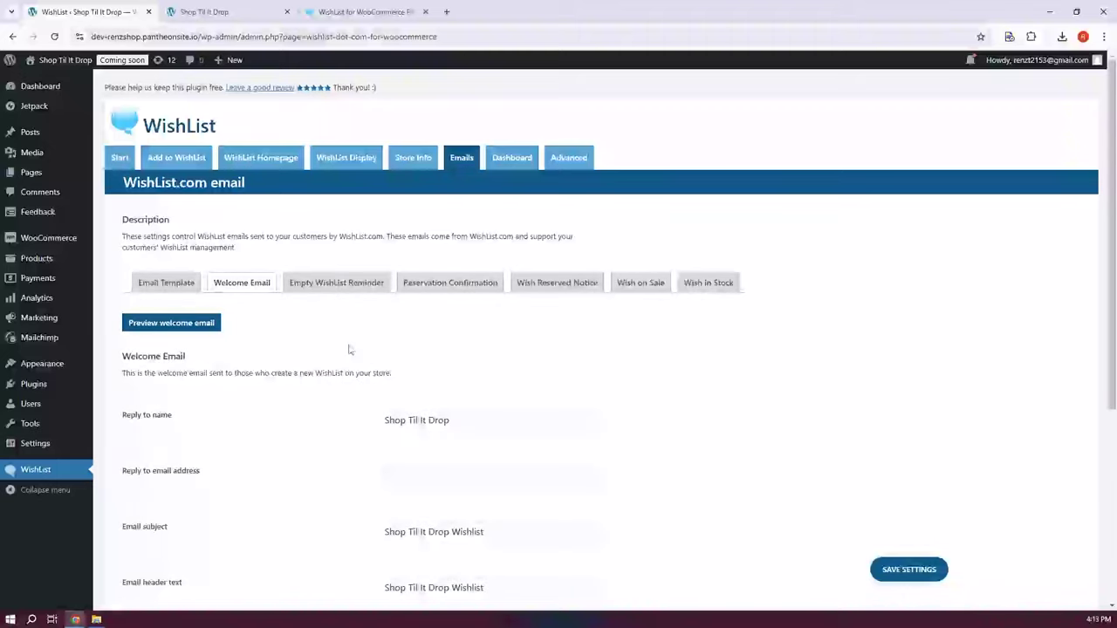
left_click(356, 290)
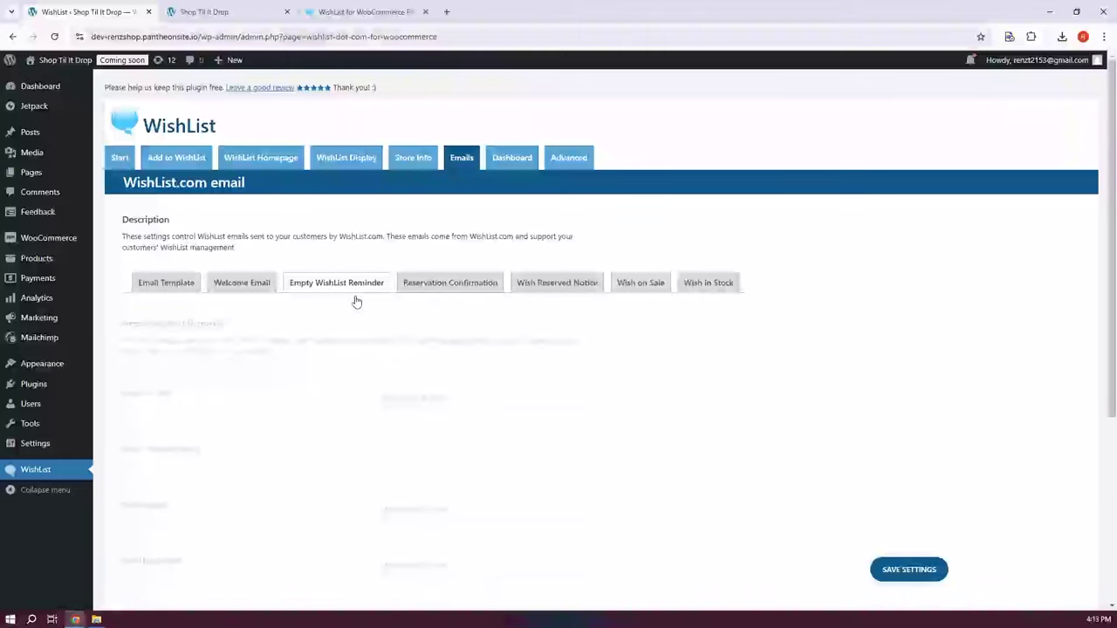
left_click(469, 294)
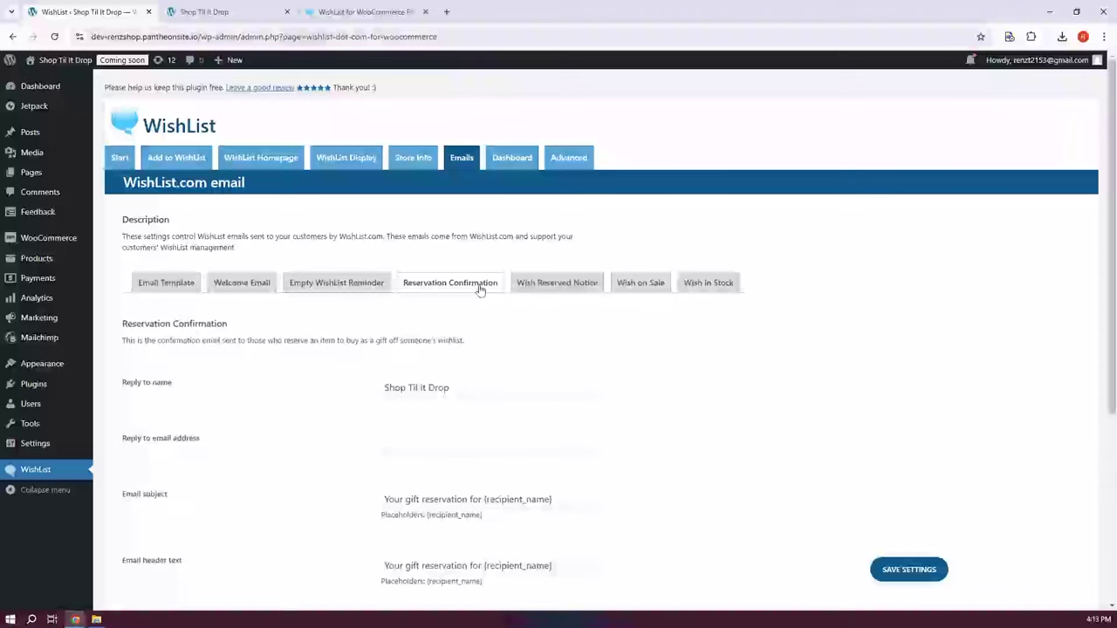
left_click(590, 295)
left_click(643, 287)
scroll(600, 397, "down", 2)
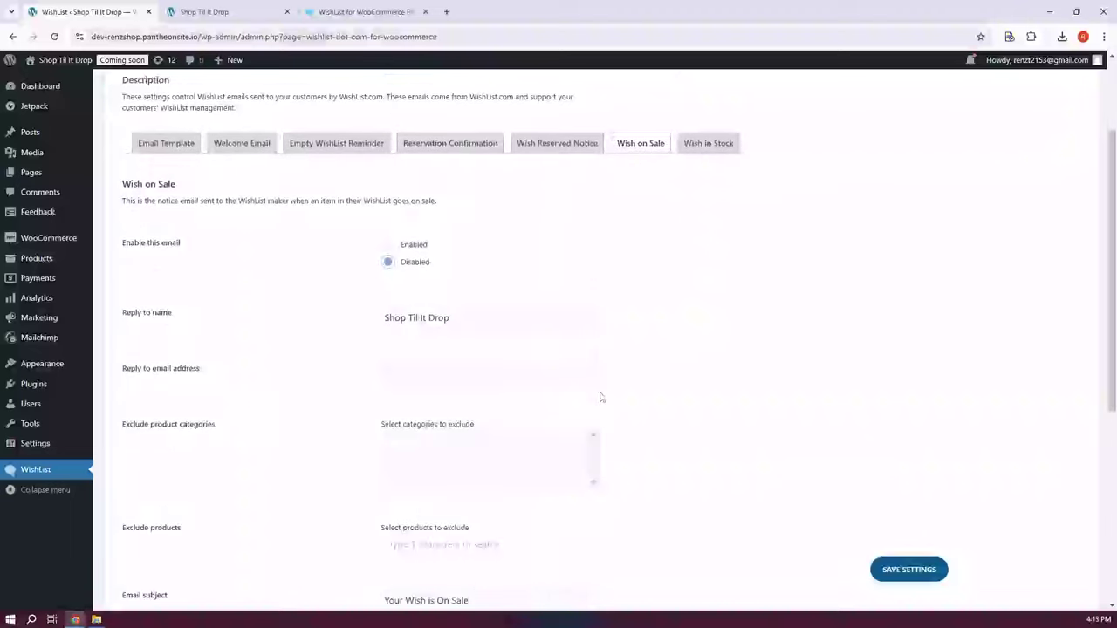
scroll(599, 396, "down", 3)
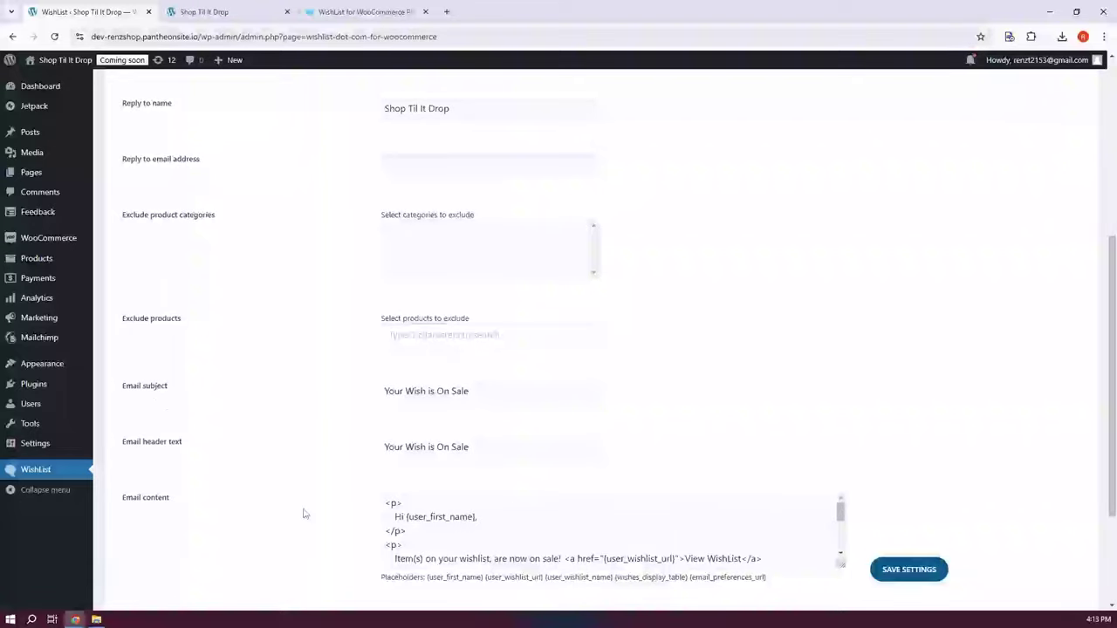
- Review the remaining Wish on Sale email settings, including the subject, header text, content and email template
scroll(301, 514, "down", 3)
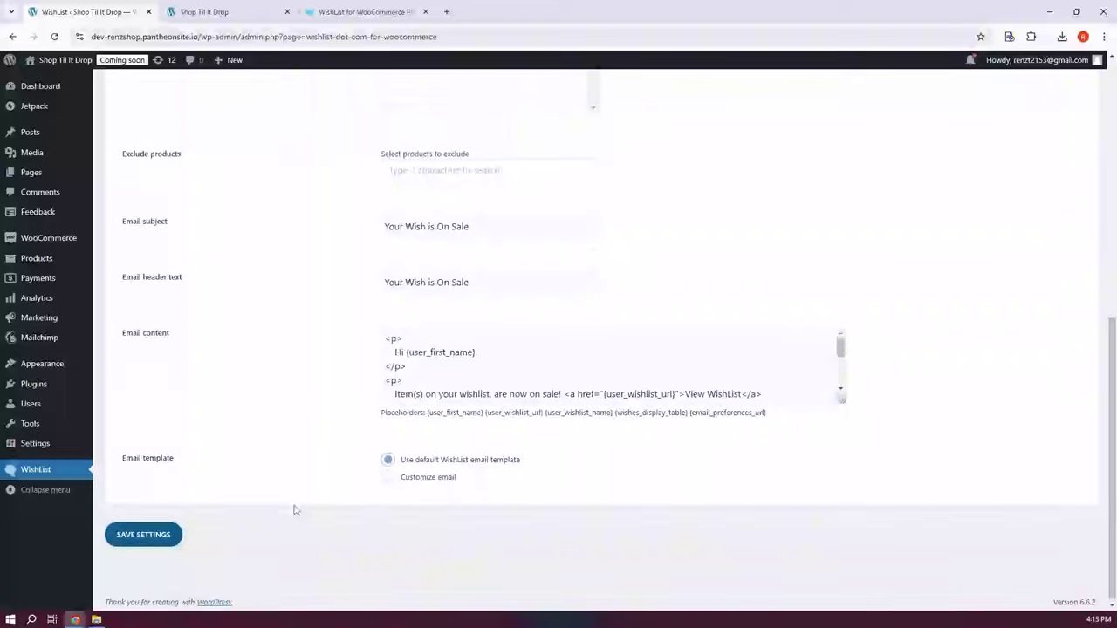
scroll(294, 511, "up", 4)
scroll(290, 488, "up", 3)
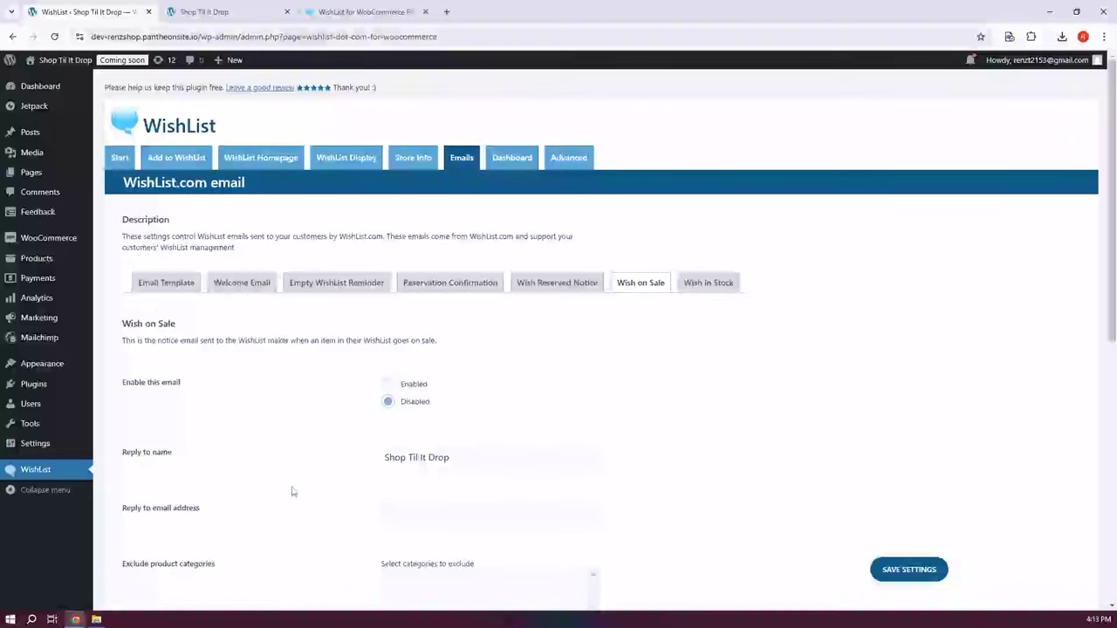
- View the WishList.com data dashboard, close it, and check the plugin's Advanced customization settings
left_click(521, 159)
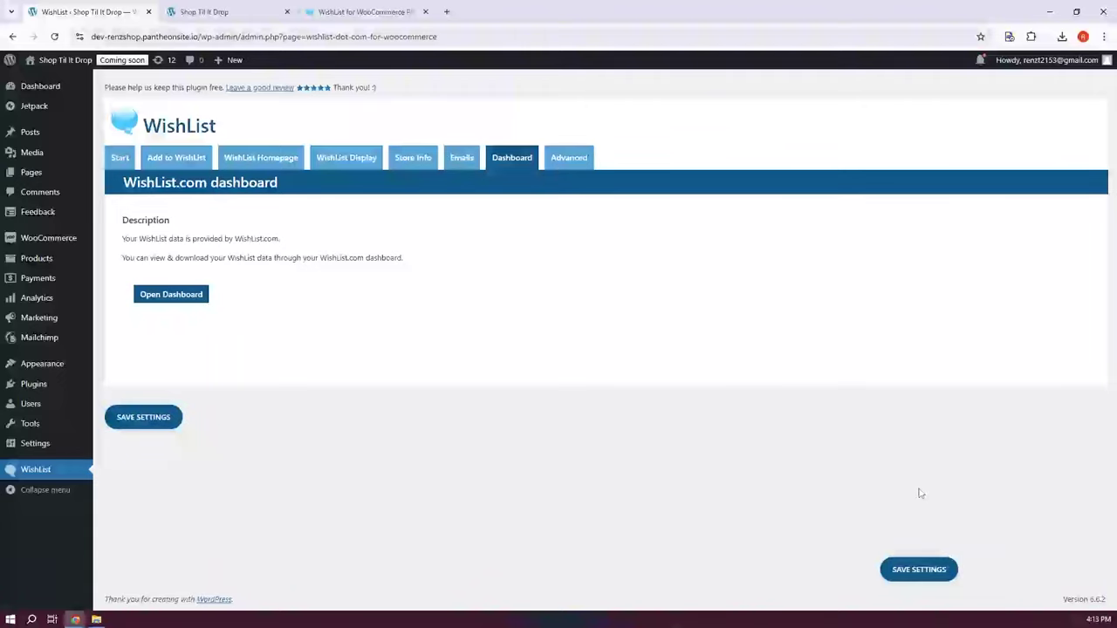
left_click(193, 297)
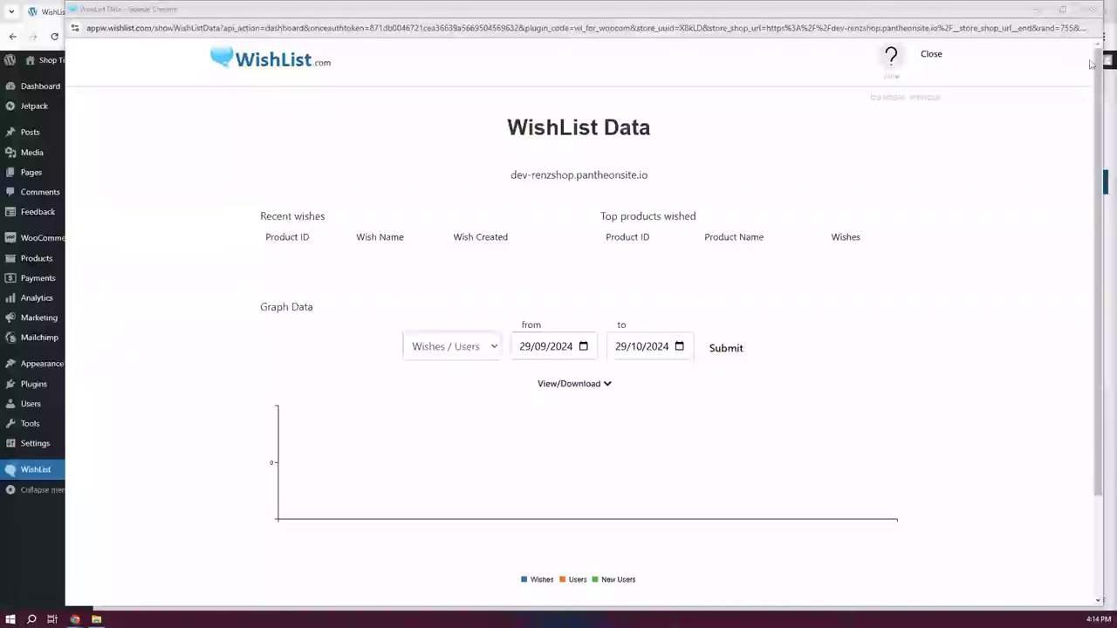
left_click(1089, 11)
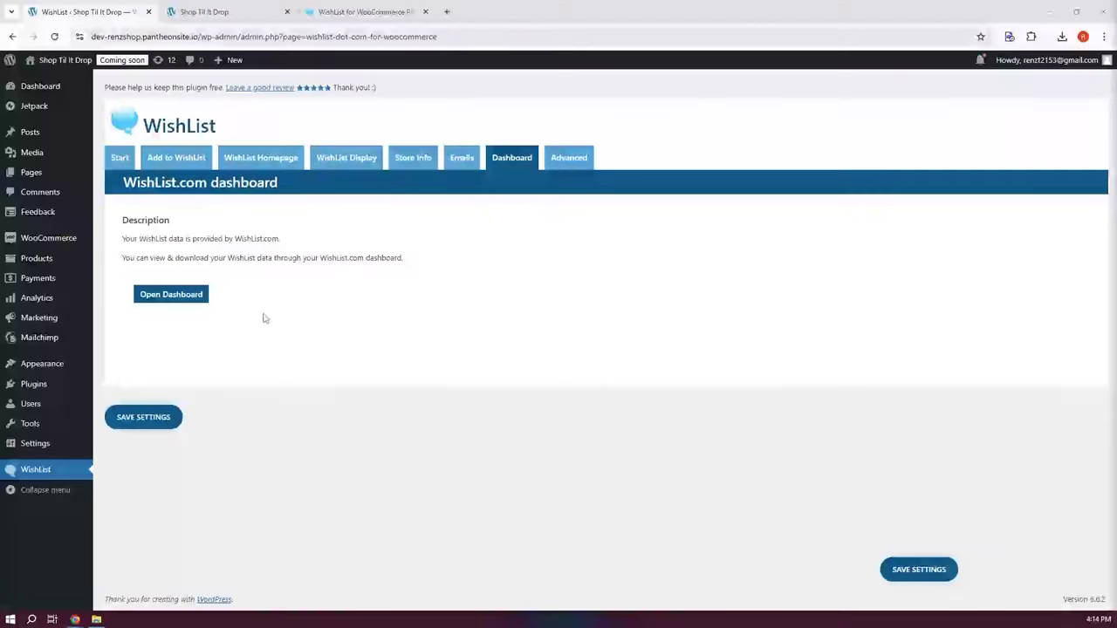
left_click(571, 166)
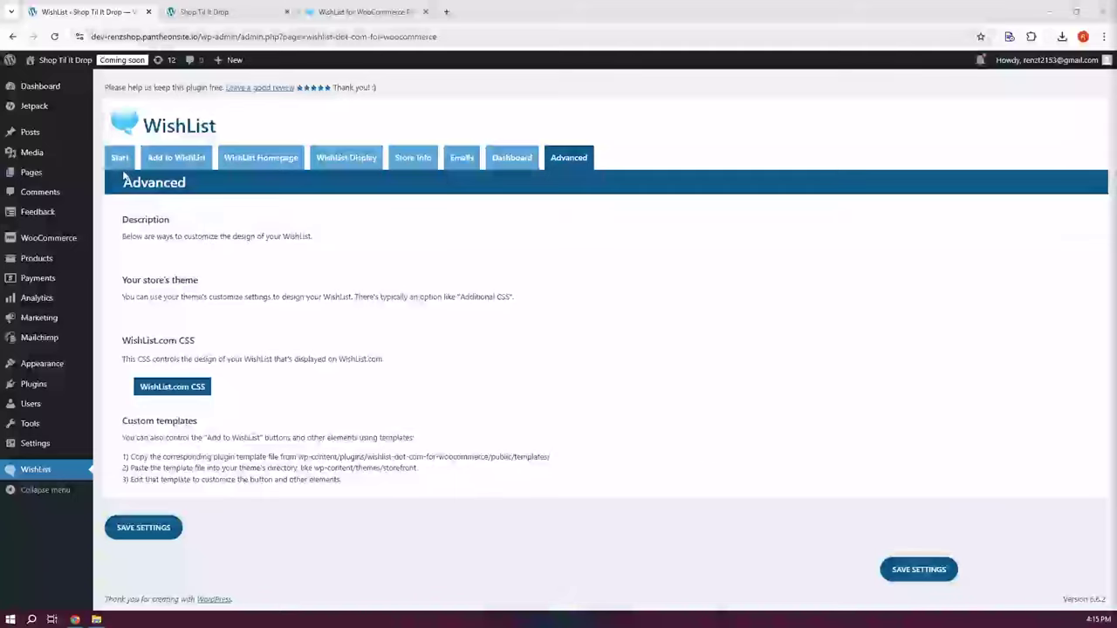
left_click(514, 160)
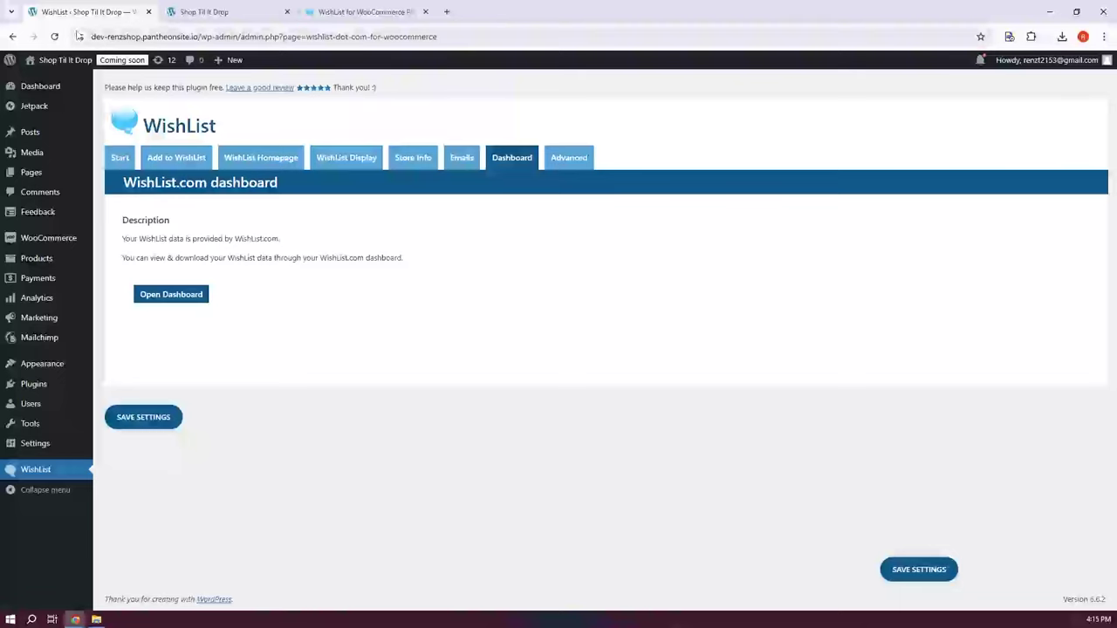
- Reload the storefront's Shop page and examine the "add to wishlist" links under the products
left_click(205, 11)
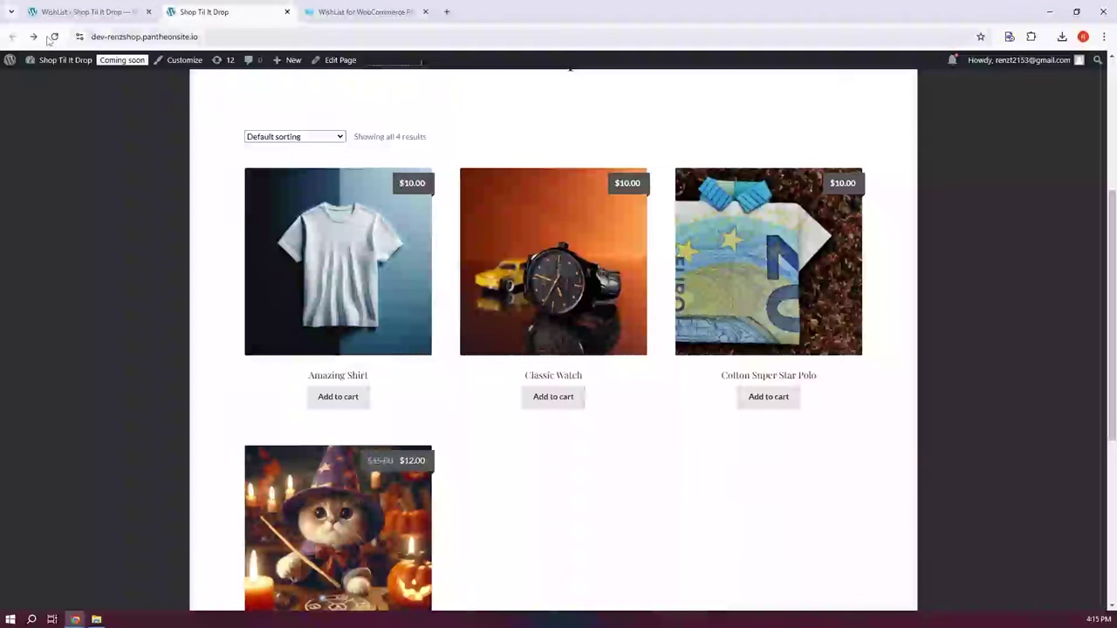
scroll(96, 133, "up", 1)
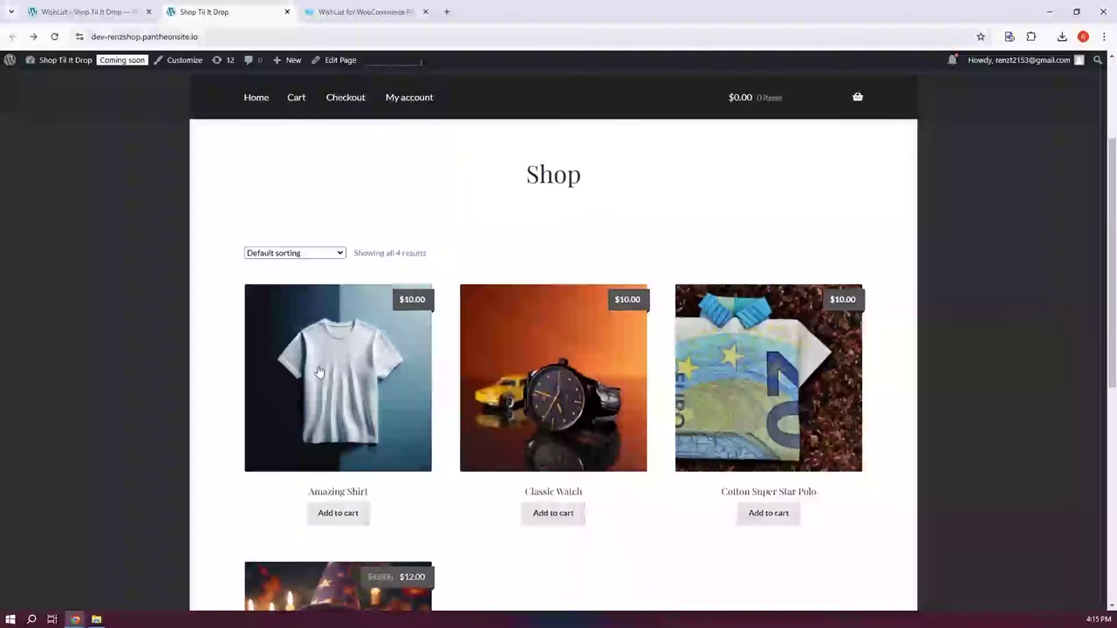
left_click(58, 39)
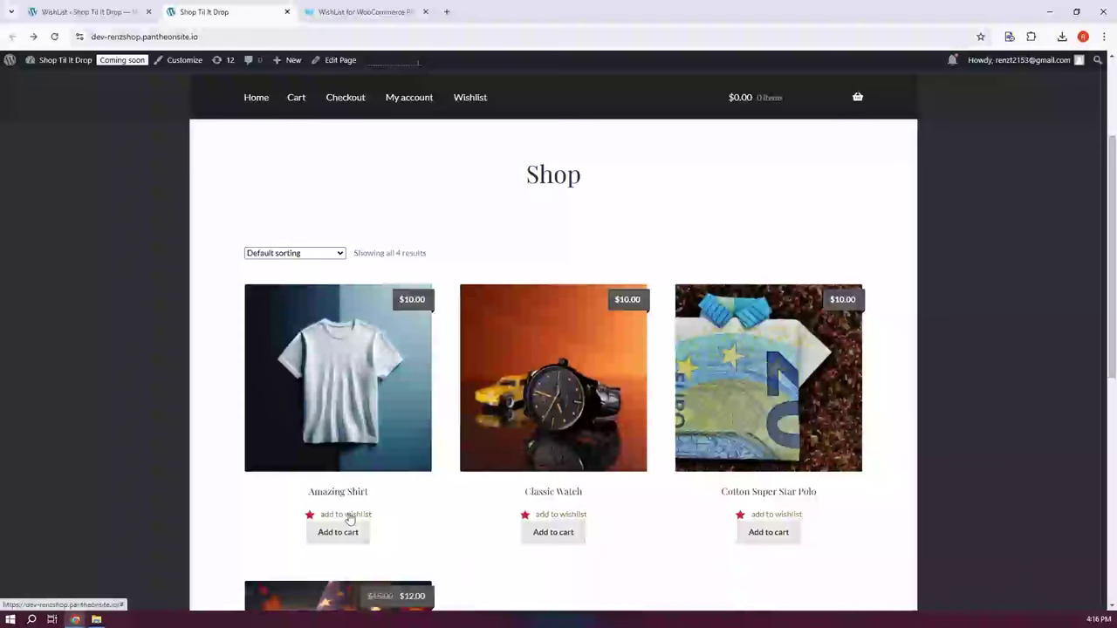
scroll(226, 474, "down", 1)
scroll(226, 474, "down", 3)
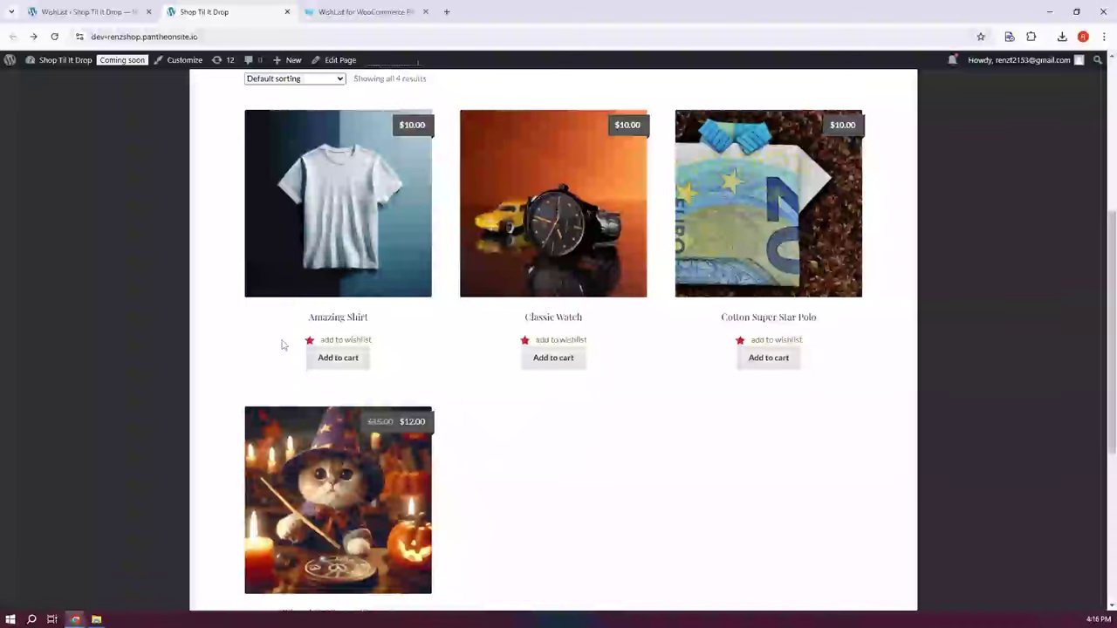
scroll(282, 345, "up", 2)
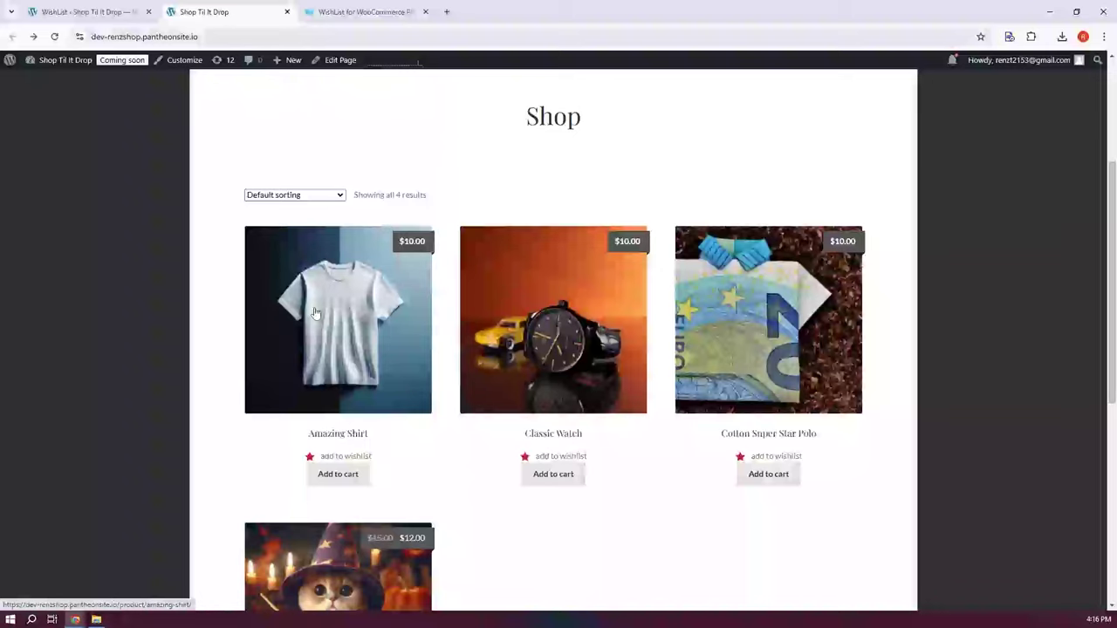
scroll(491, 567, "down", 3)
scroll(583, 526, "up", 1)
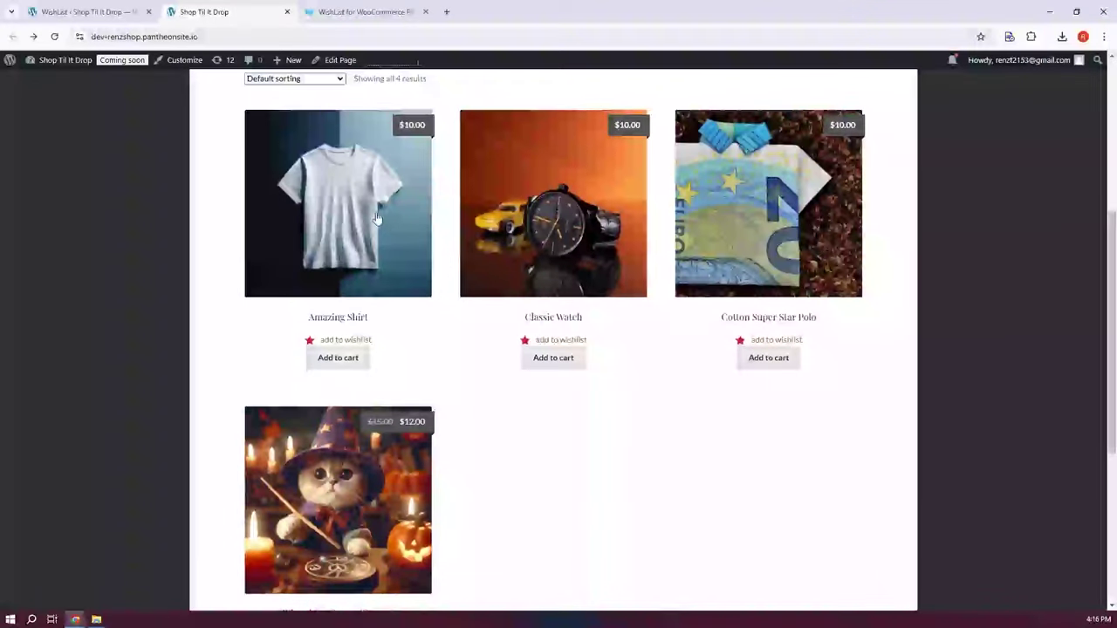
- Open the Amazing Shirt product page and check the placement of its "add to wishlist" link
left_click(337, 200)
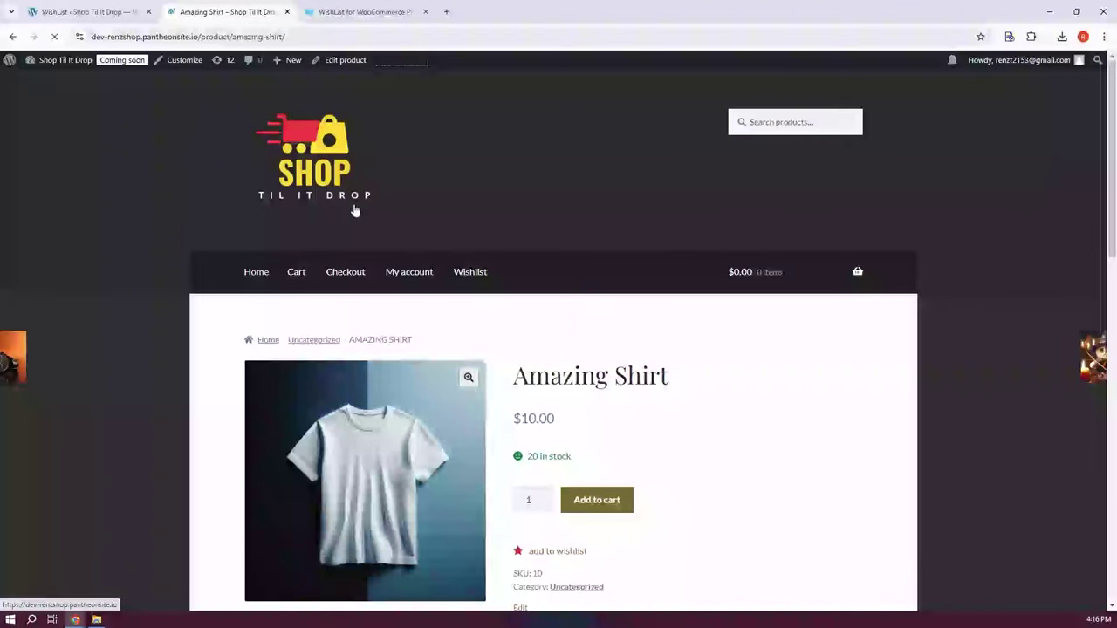
scroll(741, 317, "down", 1)
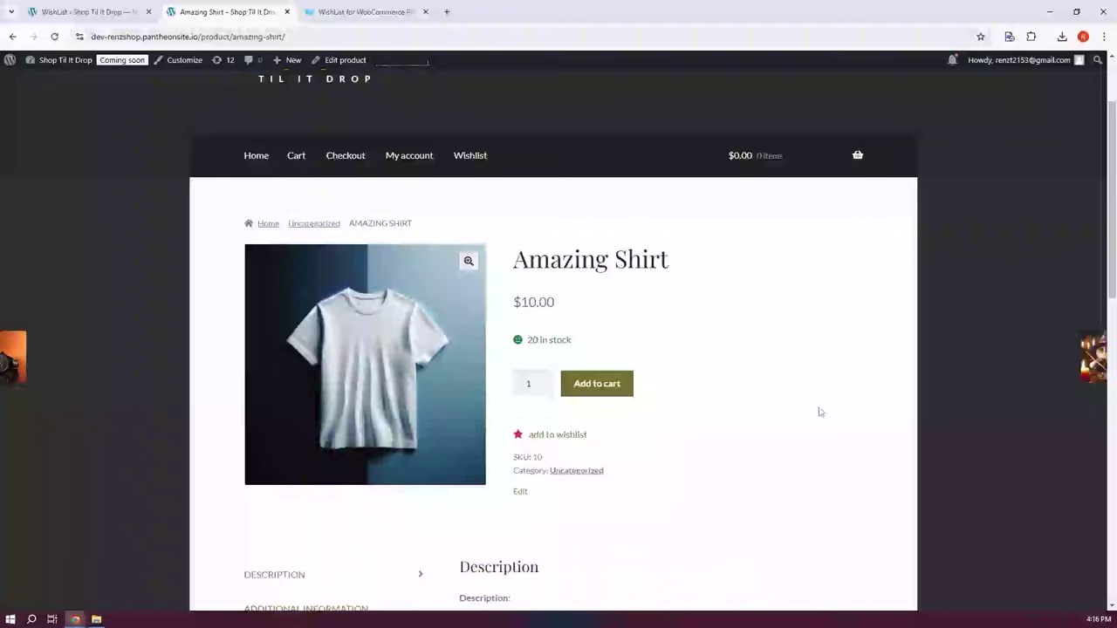
scroll(764, 423, "down", 3)
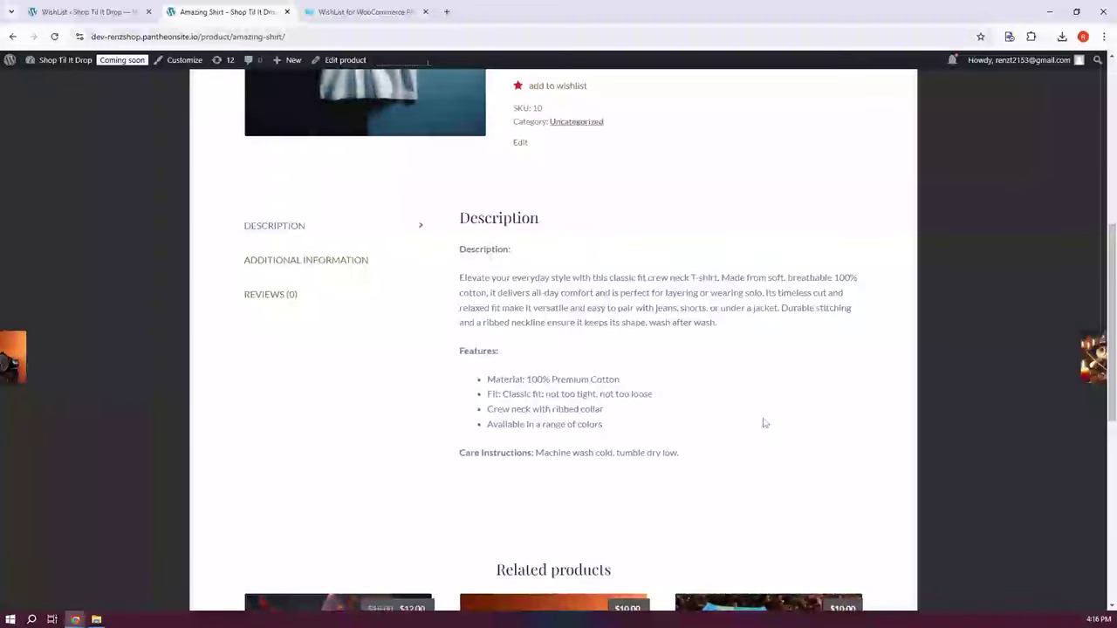
scroll(764, 423, "up", 3)
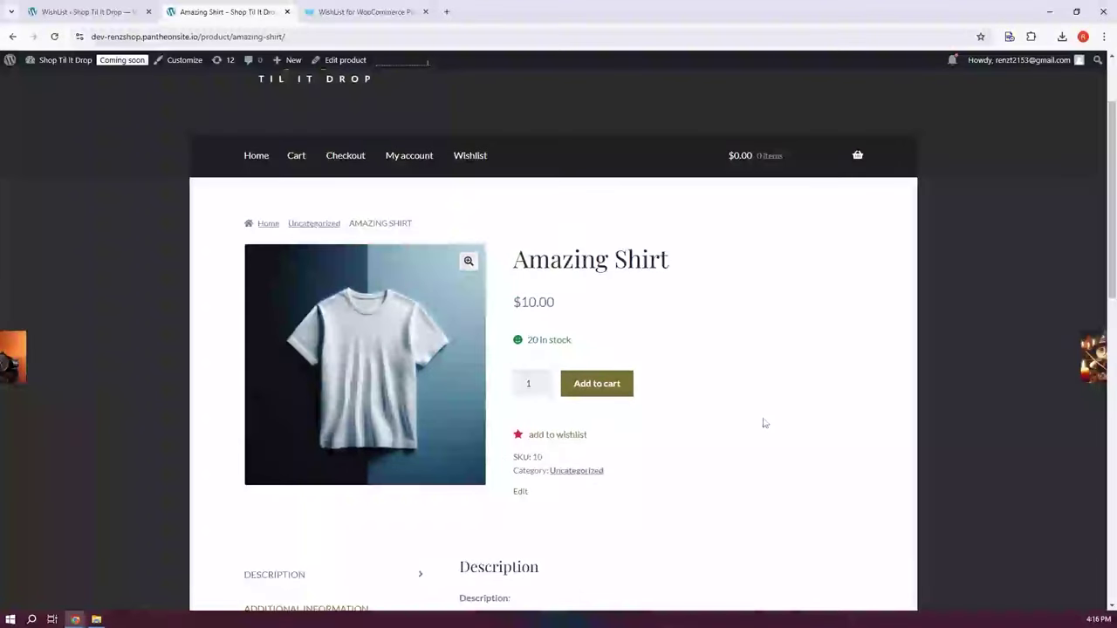
- Check the wishlist sign-in and account creation pages for the Amazing Shirt, and return to the product page
left_click(551, 436)
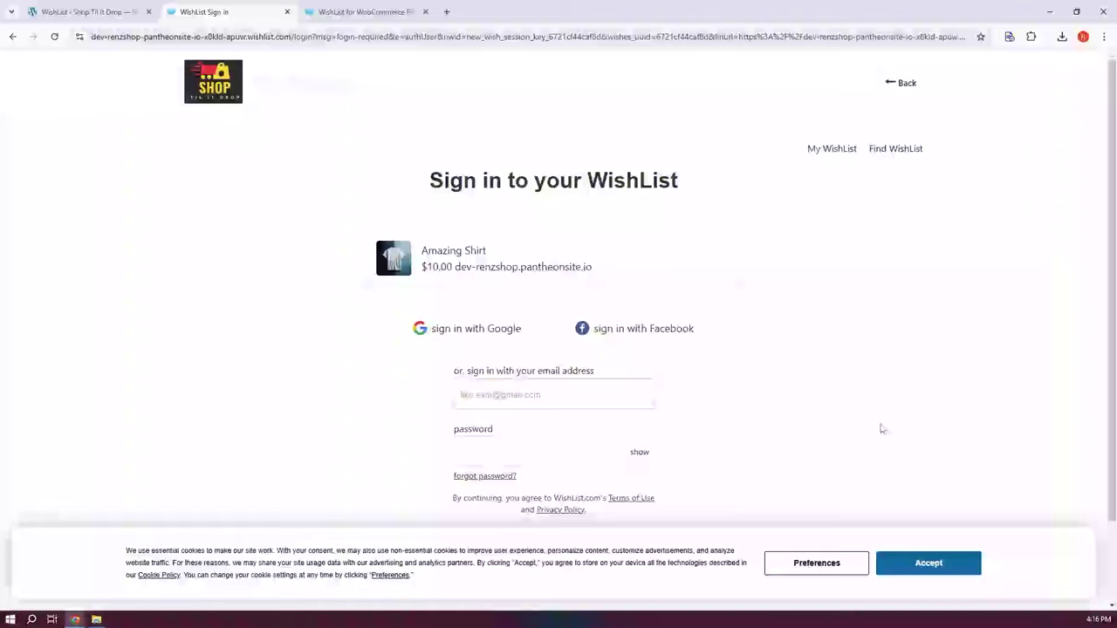
scroll(881, 384, "down", 2)
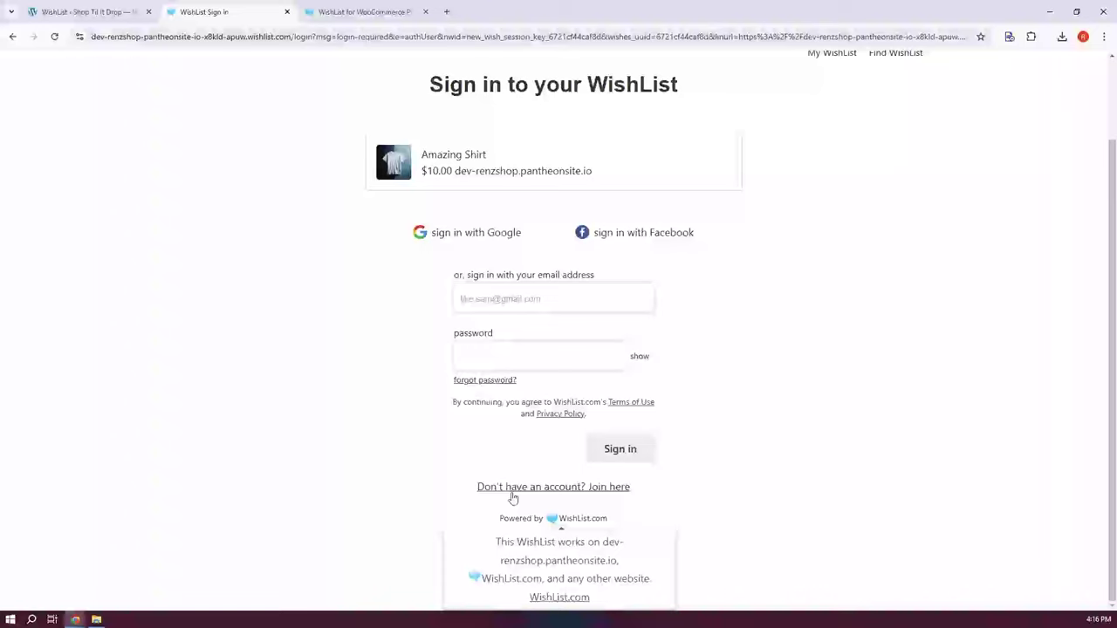
left_click(552, 487)
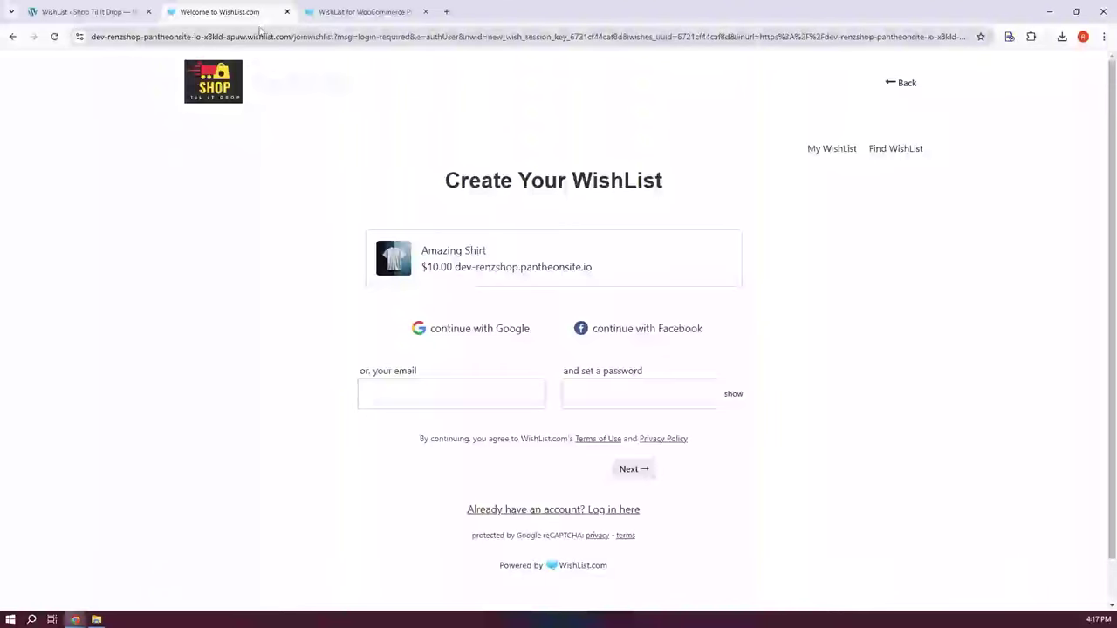
left_click(907, 82)
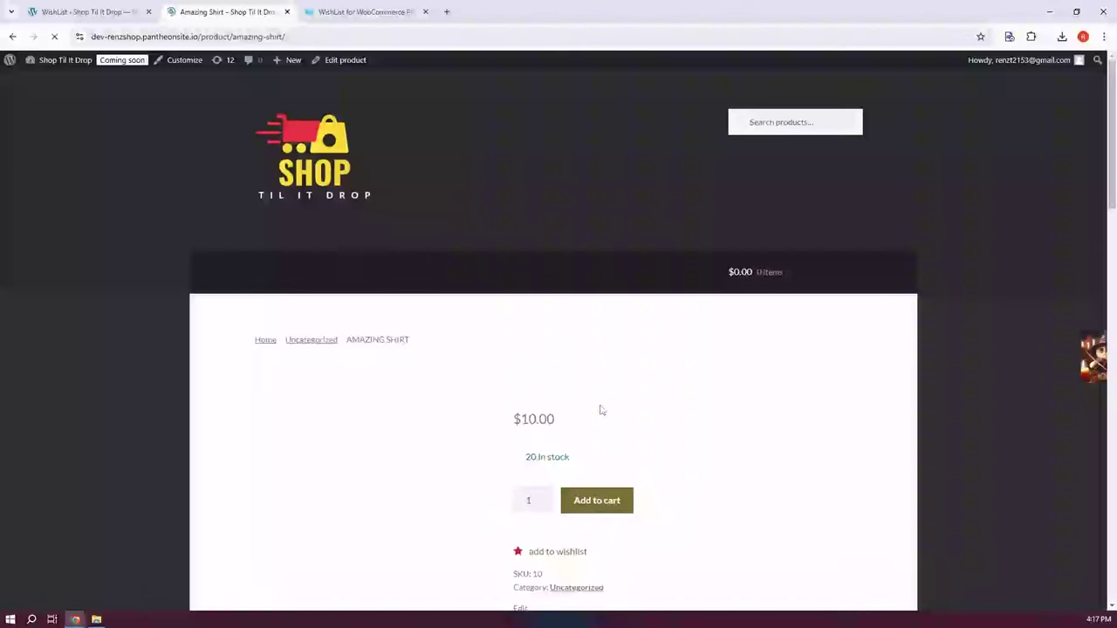
- Add the Amazing Shirt to the wishlist and sign in with the existing Google account
left_click(580, 558)
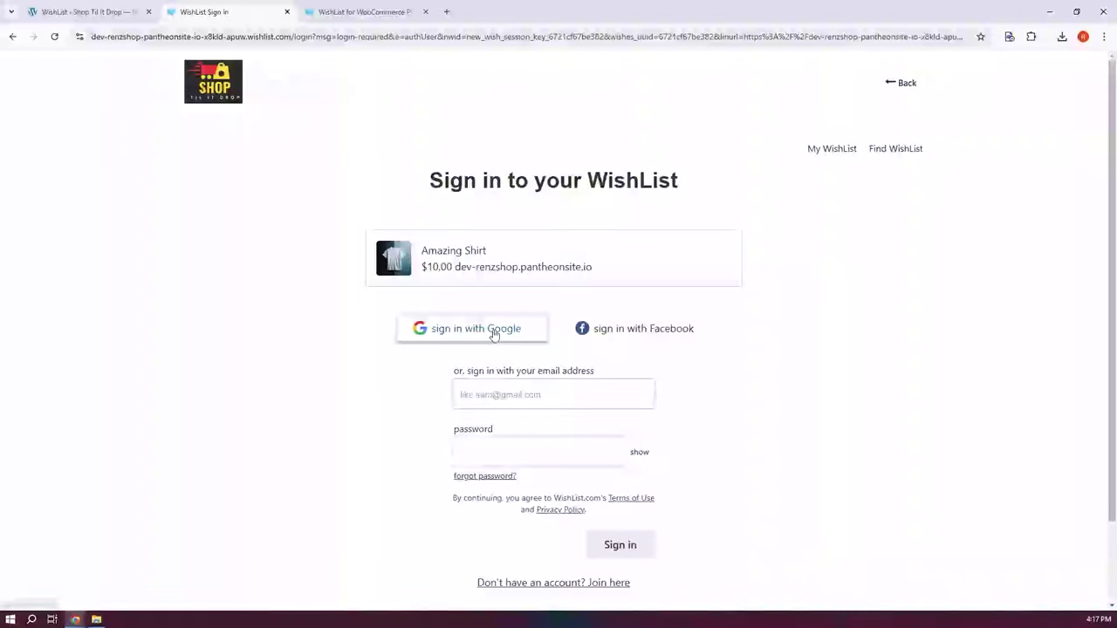
left_click(494, 332)
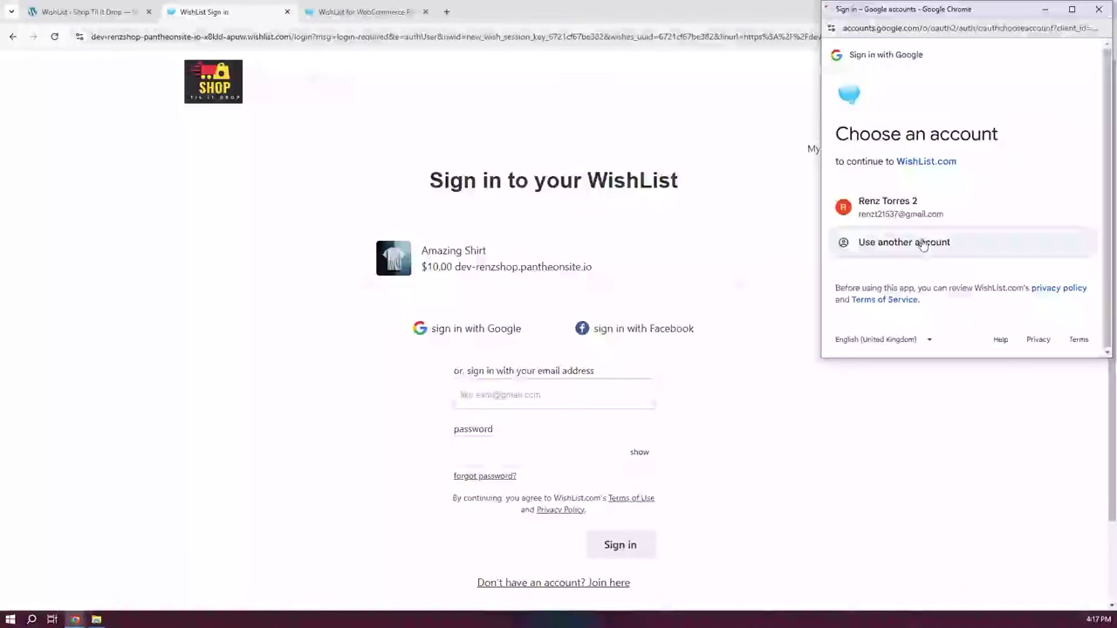
left_click(939, 219)
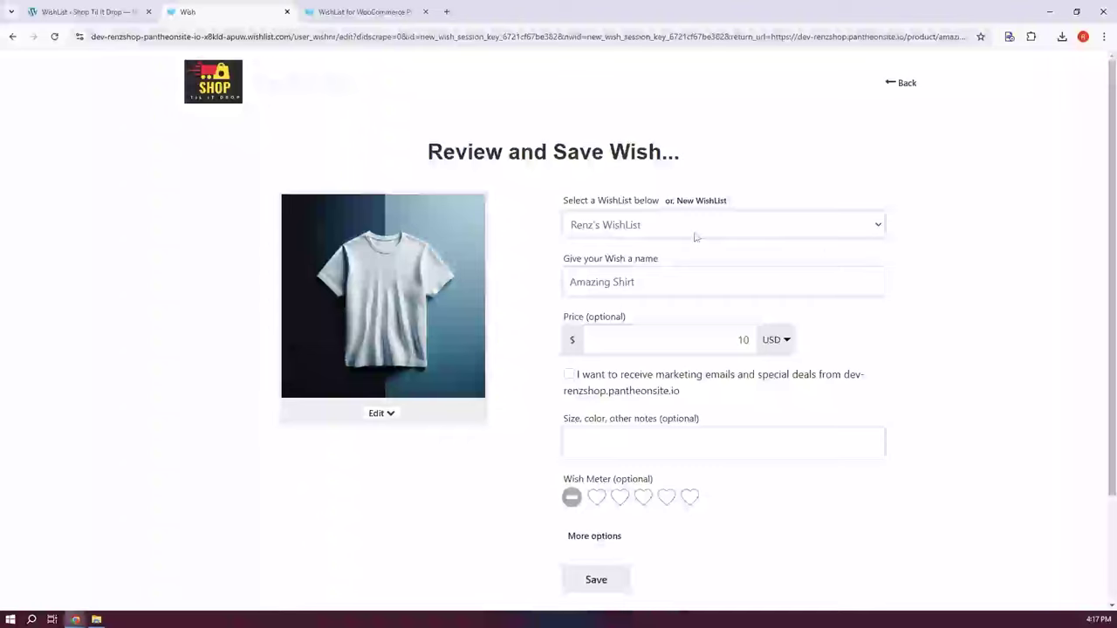
- Check the available wishlists for the shirt and name the wish "Amazing Shirt I WANTTTT"
left_click(877, 226)
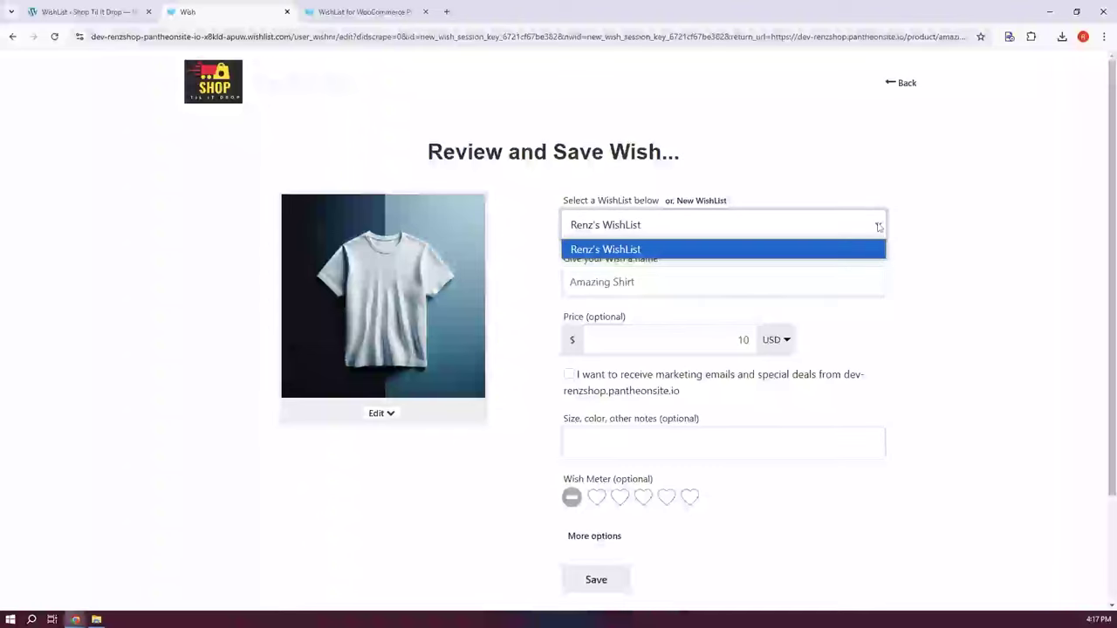
left_click(966, 222)
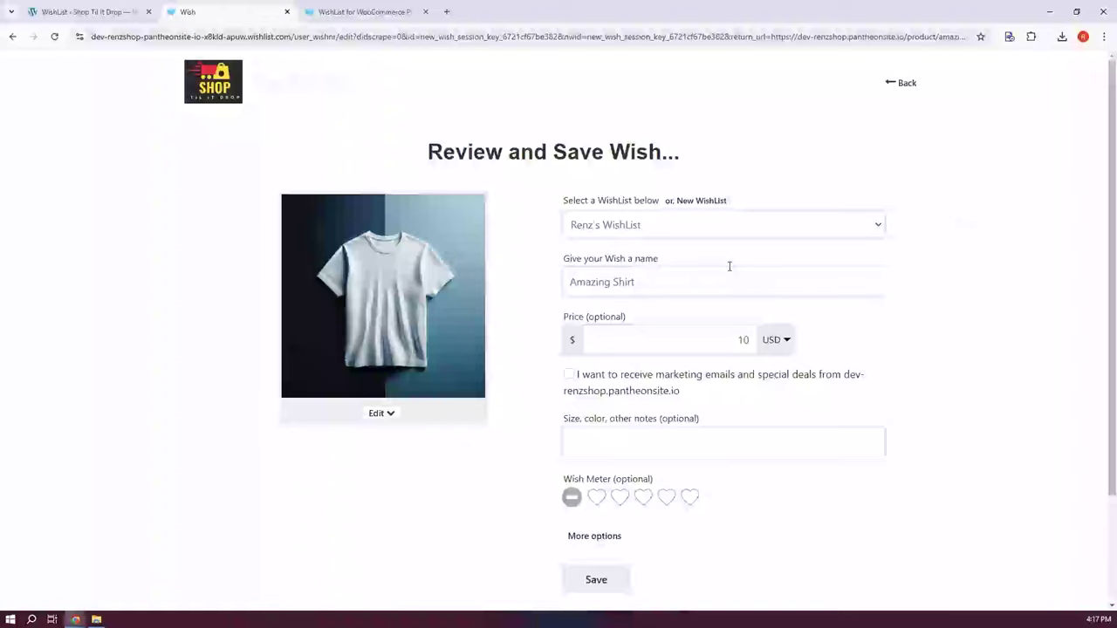
left_click(687, 286)
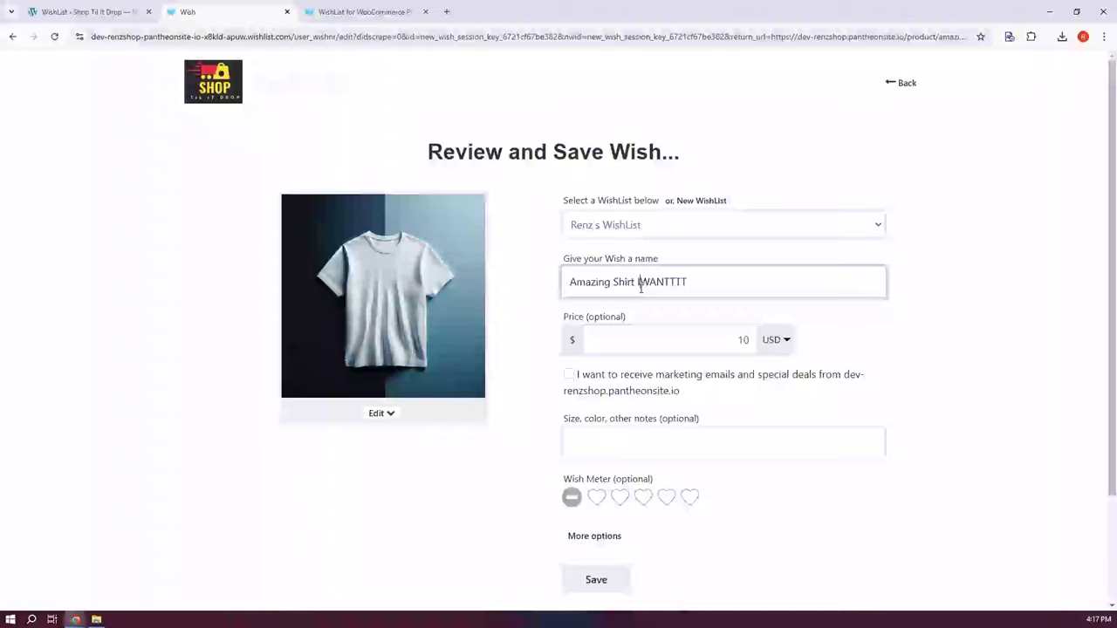
left_click(639, 284)
type("I")
- Opt in to the store's marketing emails and special deals, and set the Wish Meter to five hearts
scroll(855, 336, "down", 1)
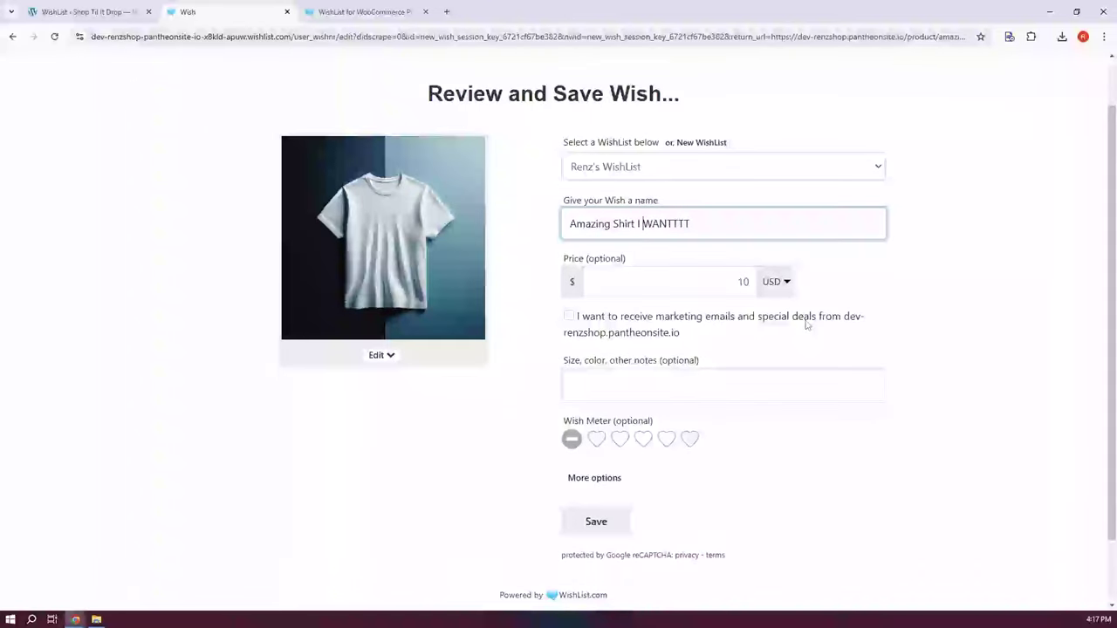
left_click(775, 281)
left_click(977, 345)
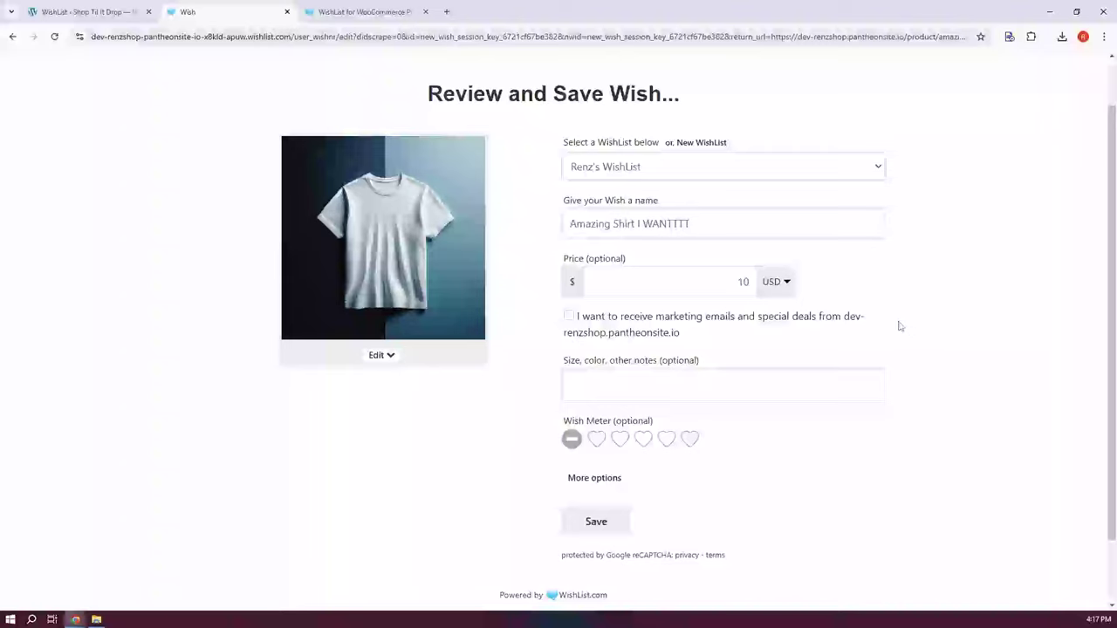
left_click(569, 316)
scroll(694, 384, "down", 2)
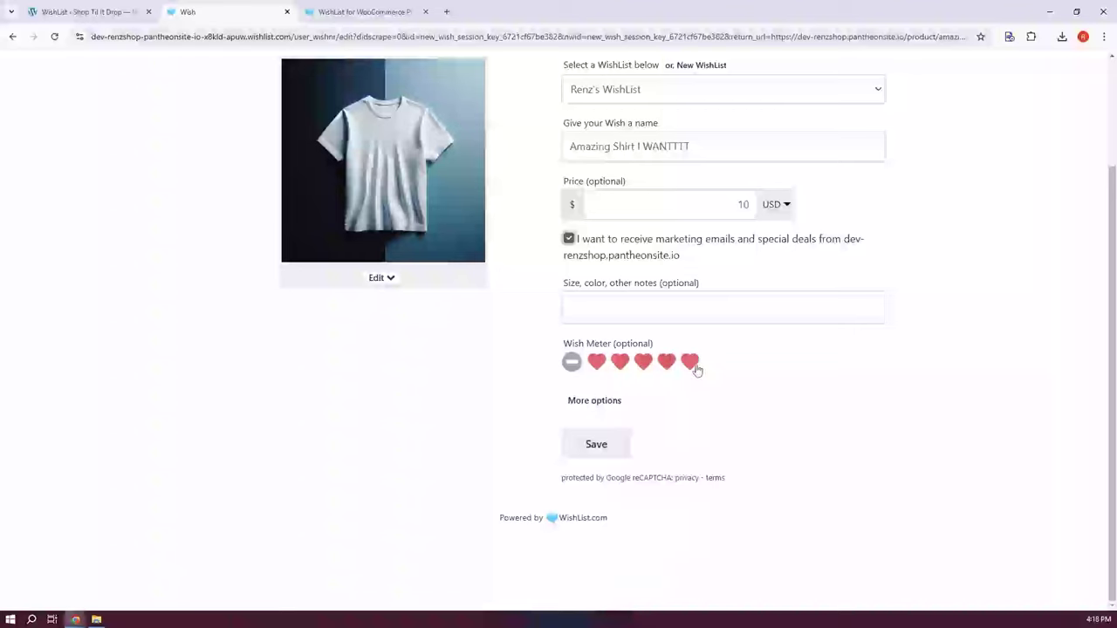
left_click(695, 365)
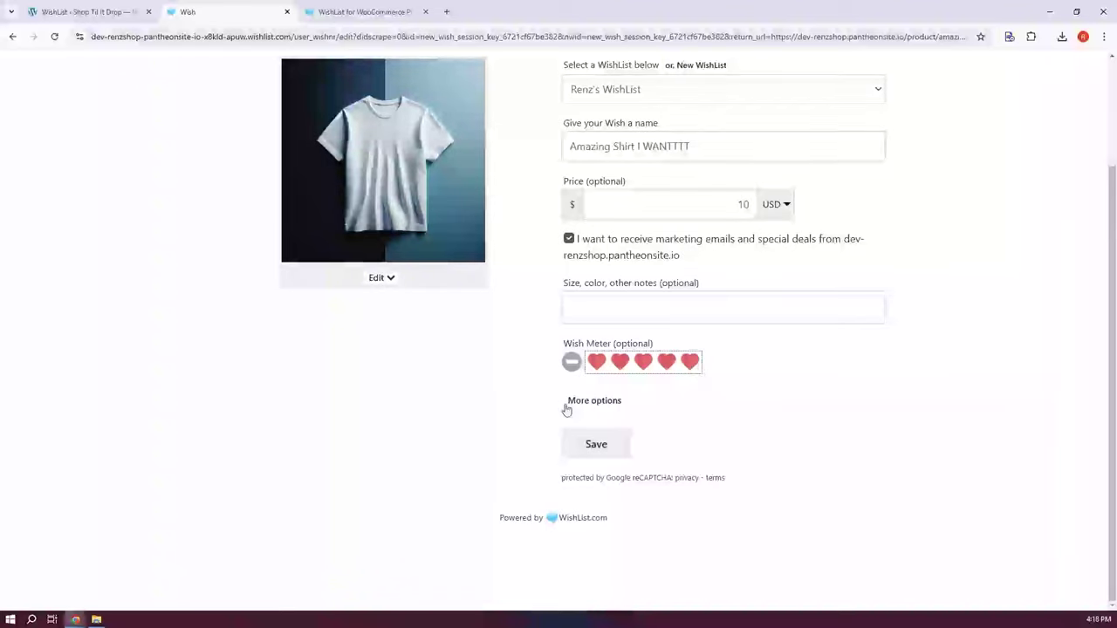
- Set the wish's rank to 1 in its additional options, and hide those options again
left_click(593, 401)
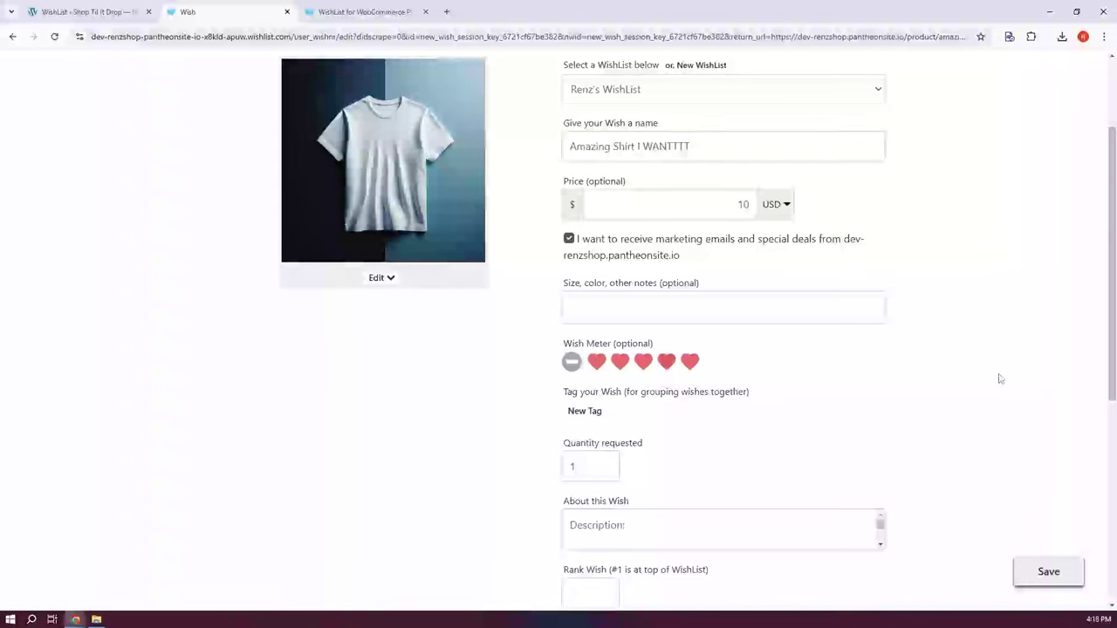
scroll(1016, 391, "down", 2)
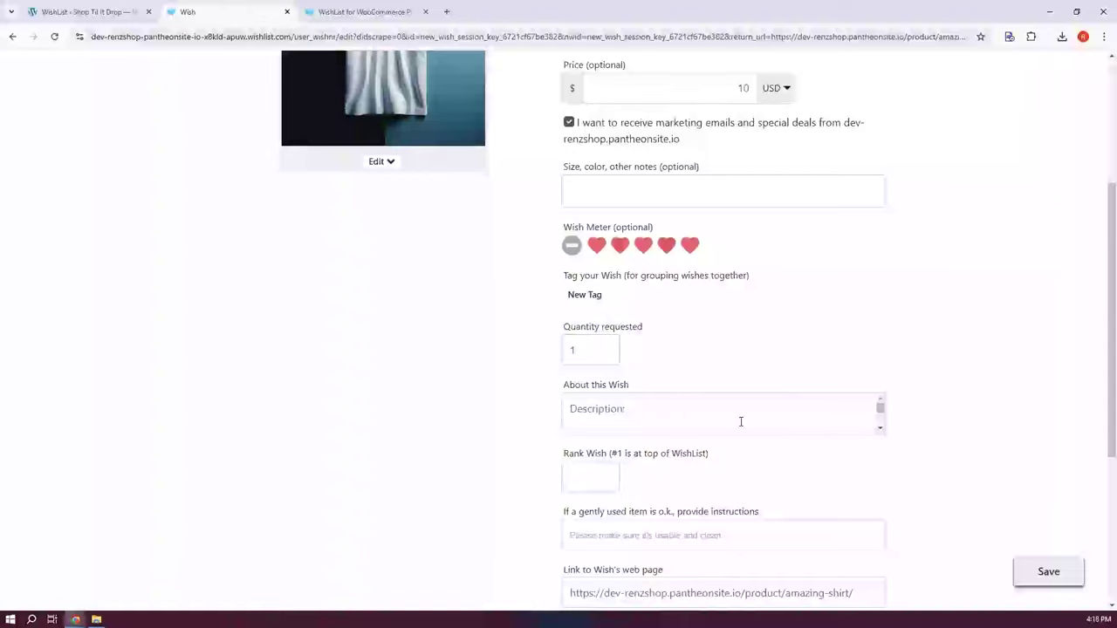
left_click(659, 416)
scroll(968, 403, "down", 2)
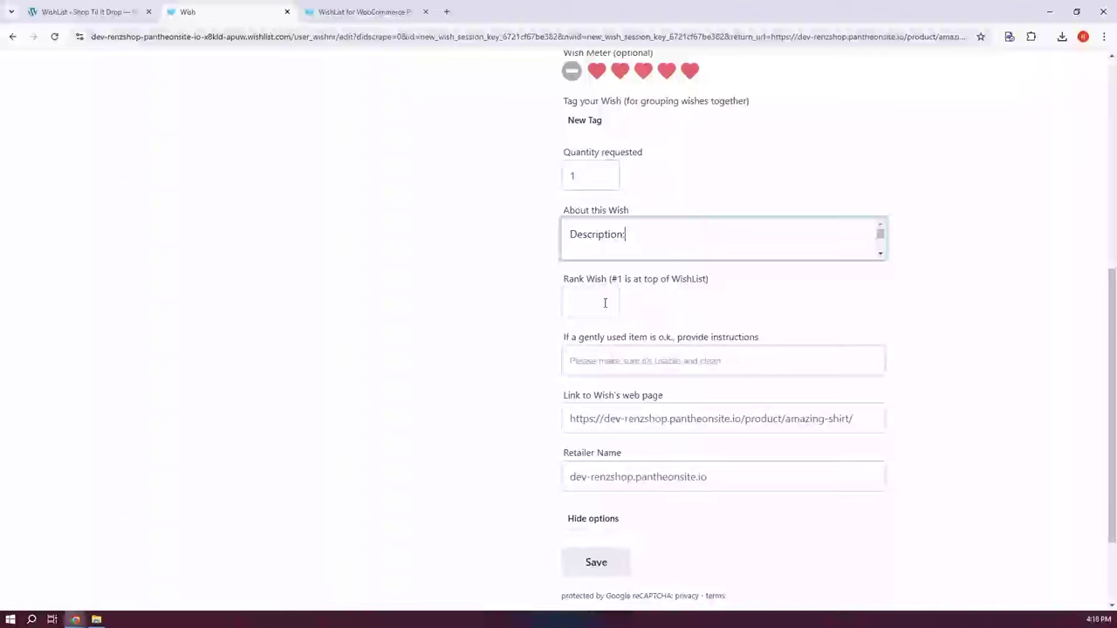
left_click(605, 303)
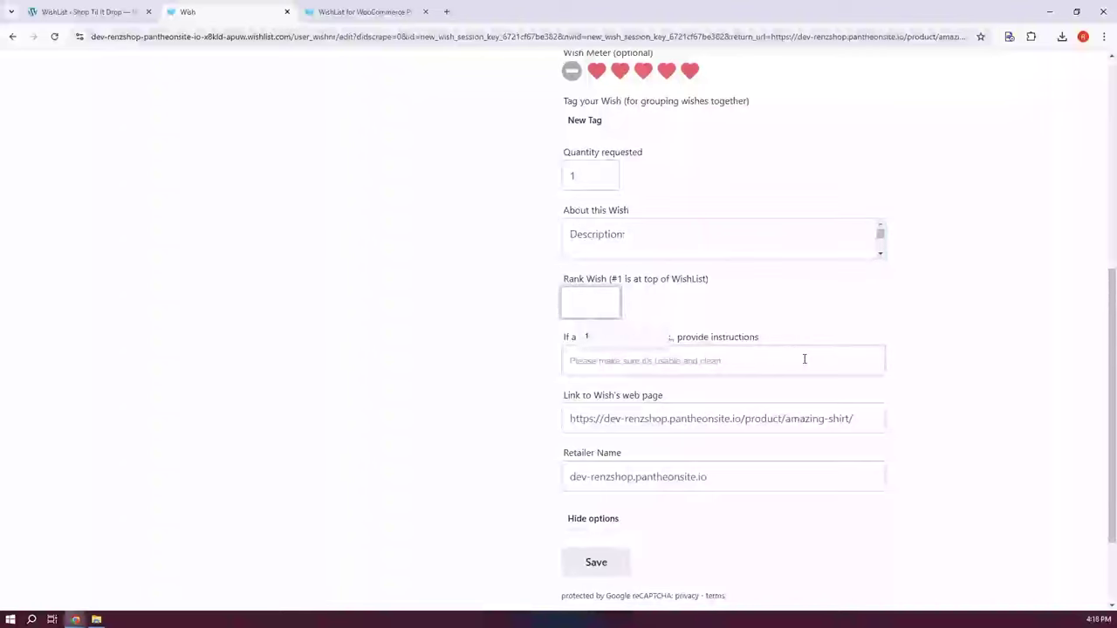
type("1")
left_click(910, 302)
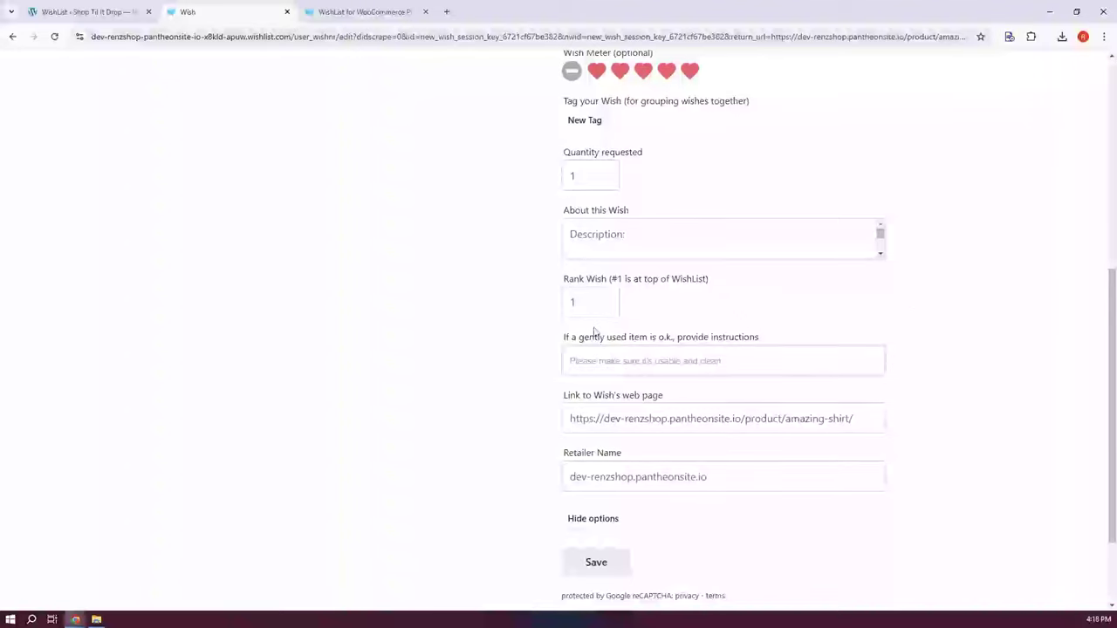
scroll(829, 385, "down", 1)
left_click(595, 461)
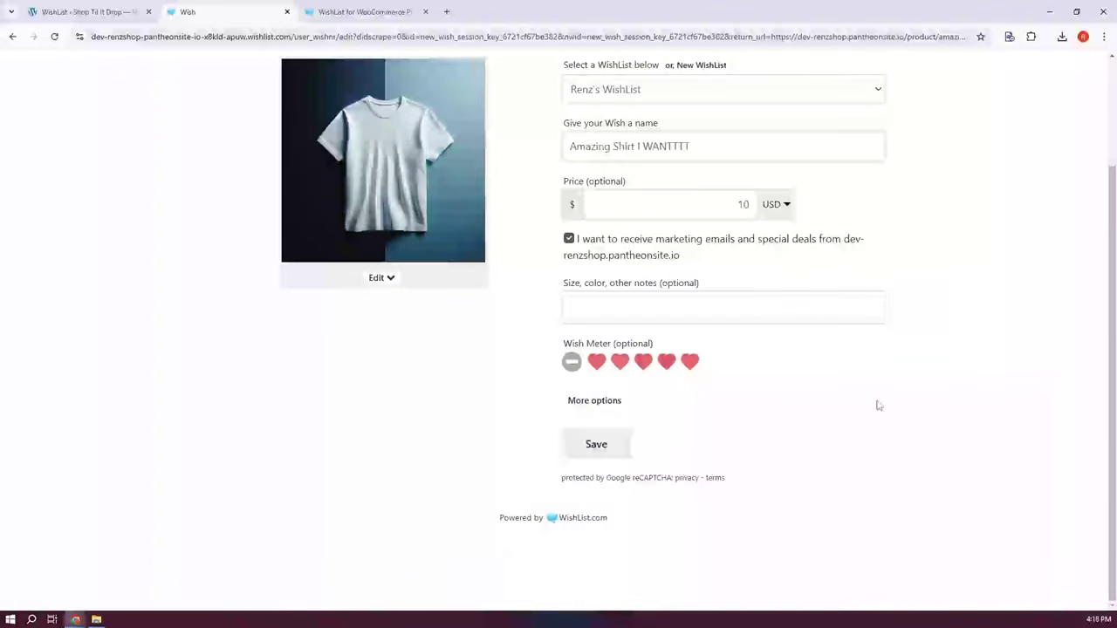
- Save the Amazing Shirt wish and continue back to its product page
scroll(890, 392, "up", 2)
scroll(916, 384, "down", 1)
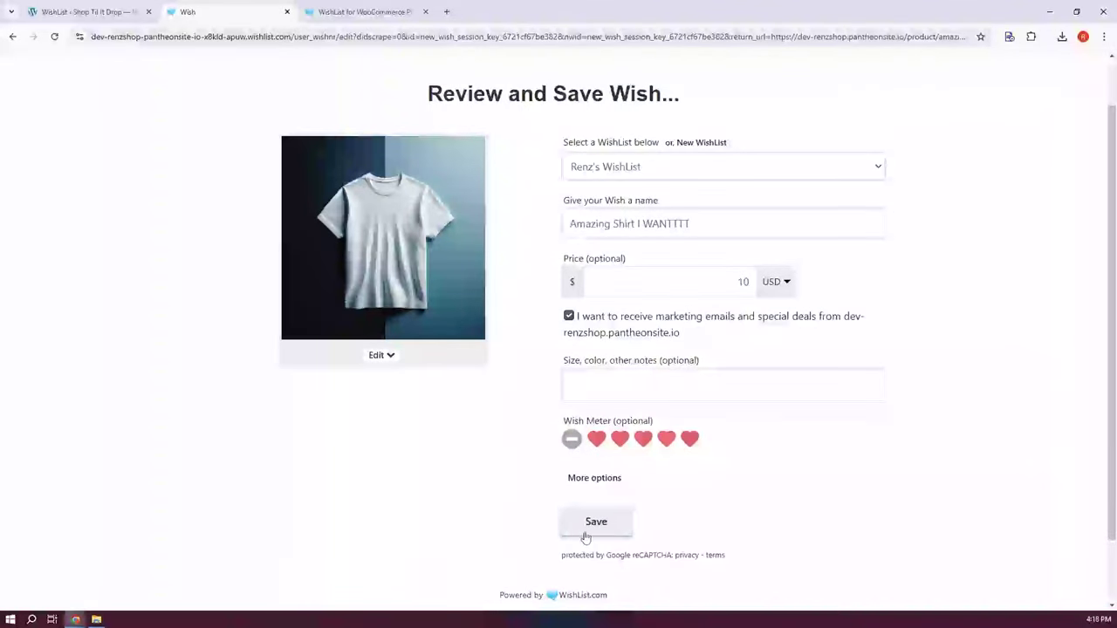
left_click(584, 533)
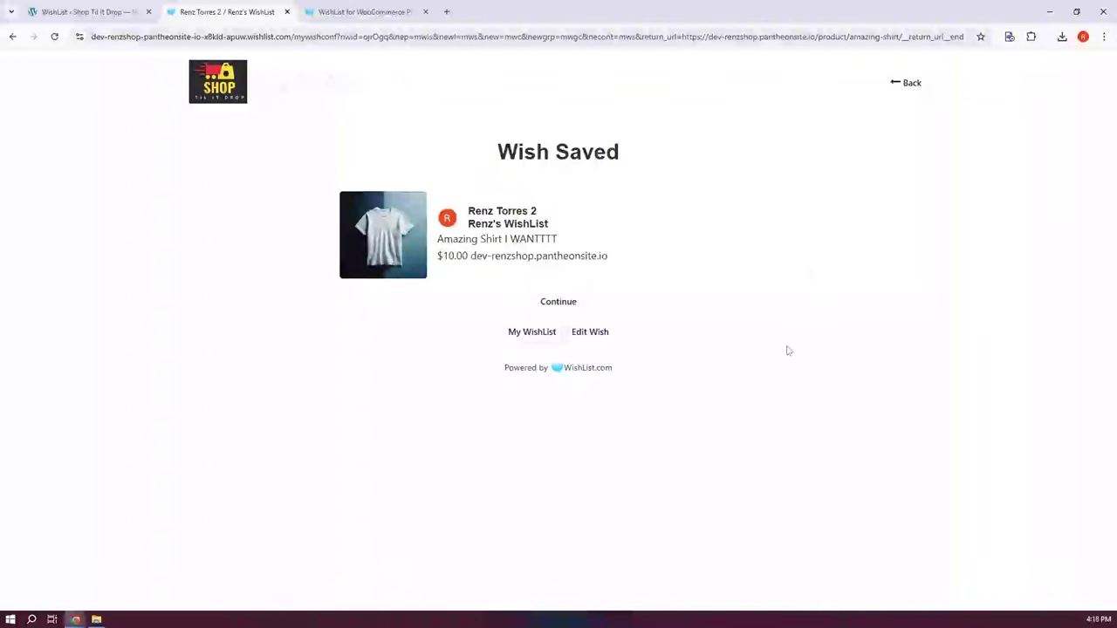
left_click(572, 305)
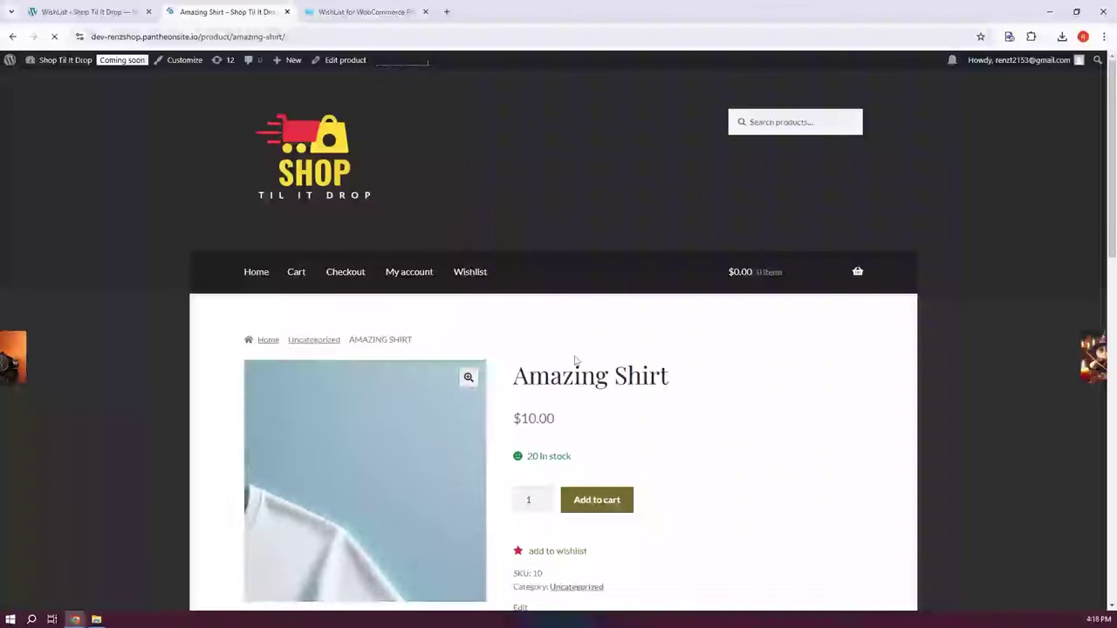
- Open the store's wishlist page, check the saved shirt's controls, and try to move the wish to a new position
scroll(805, 366, "down", 5)
scroll(824, 364, "up", 3)
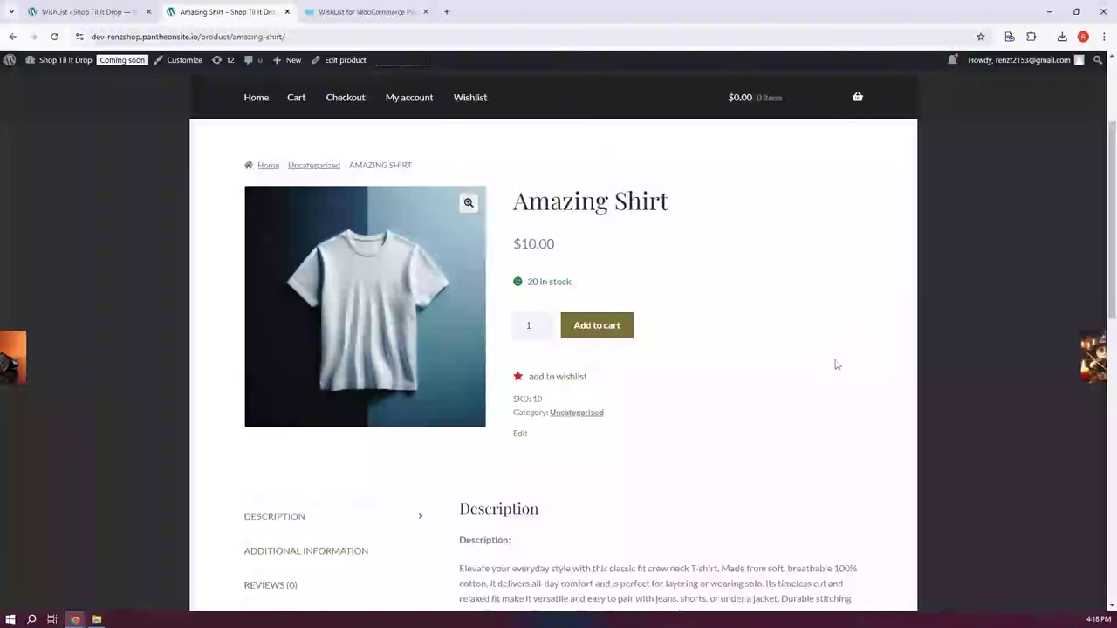
scroll(838, 360, "up", 2)
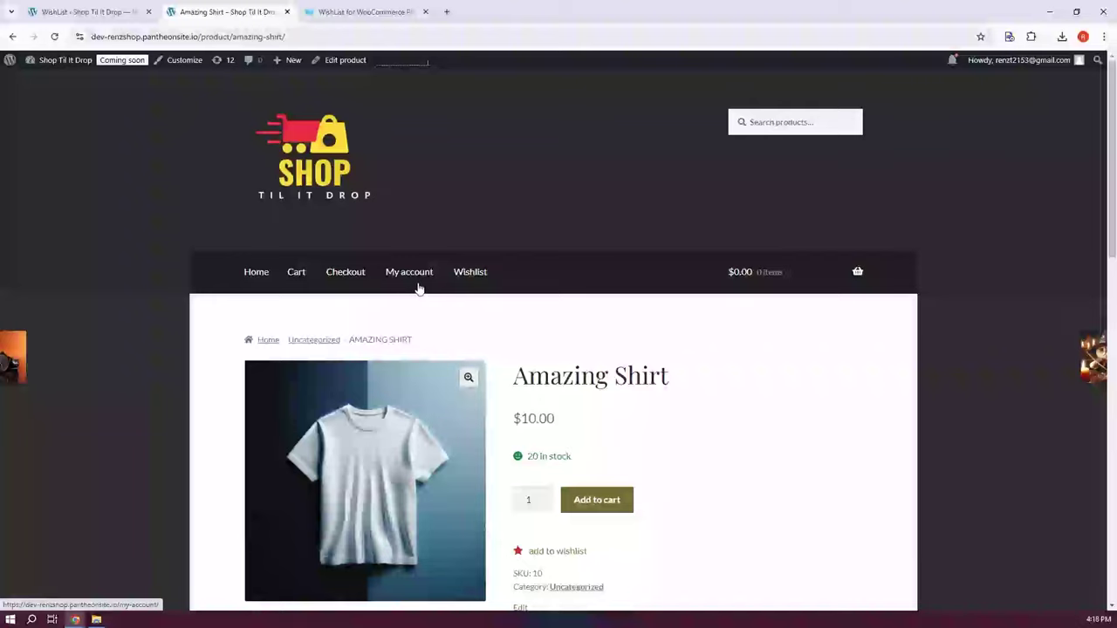
left_click(478, 286)
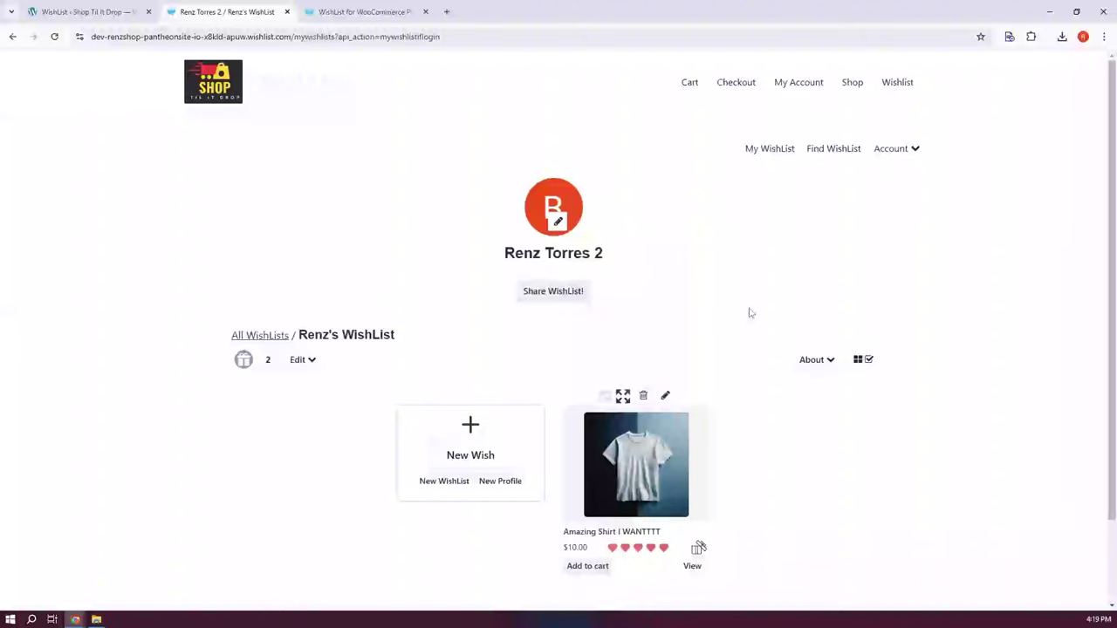
scroll(745, 390, "down", 2)
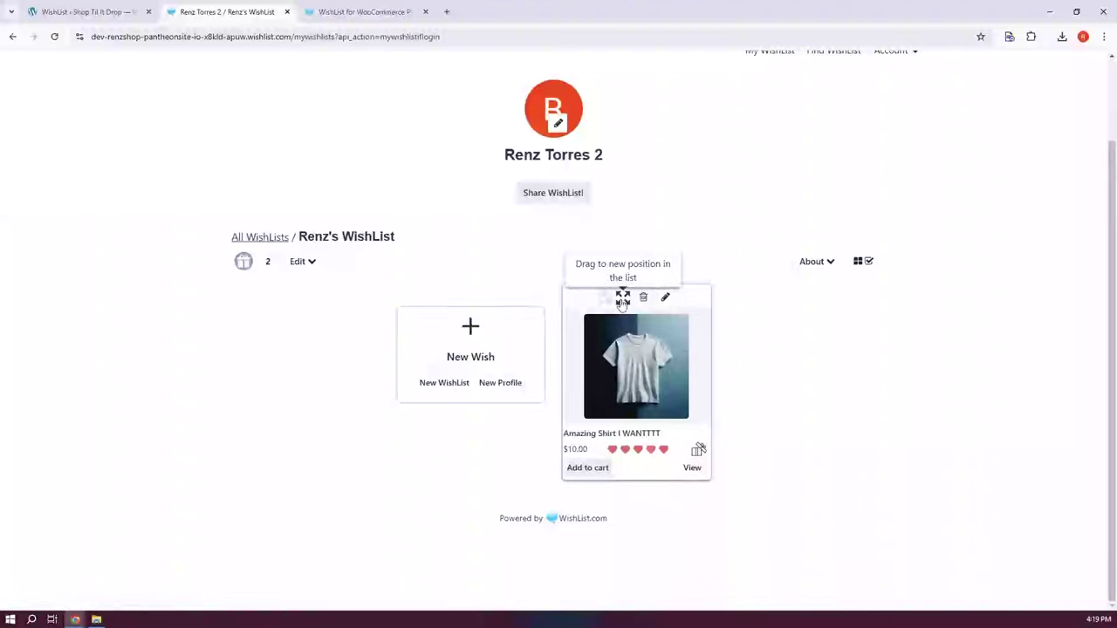
left_click_drag(622, 301, 611, 324)
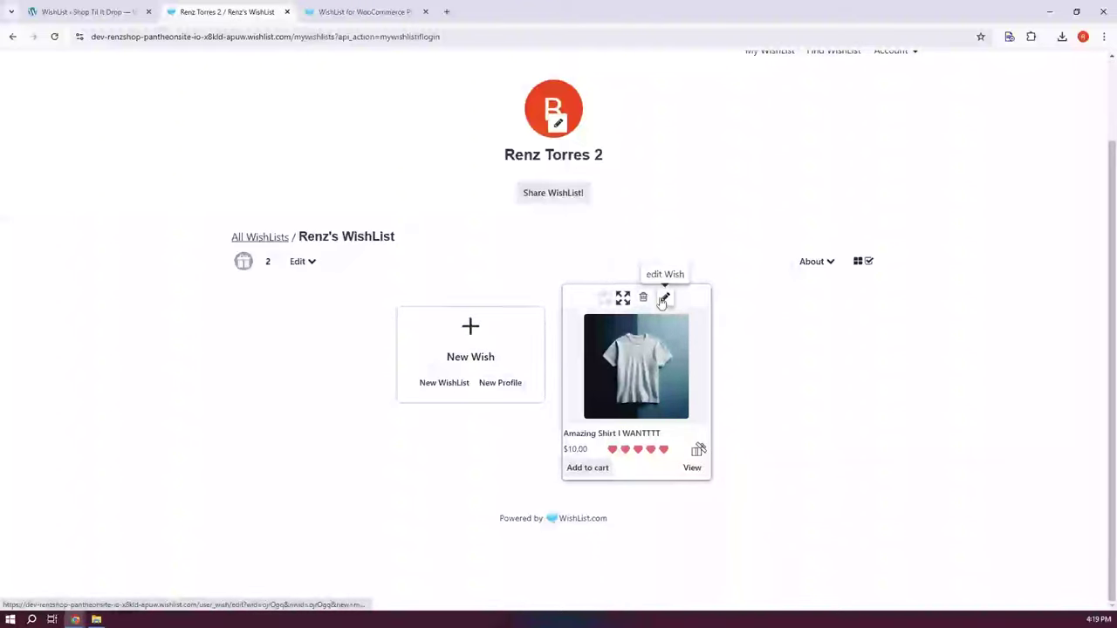
scroll(850, 408, "up", 1)
scroll(850, 409, "up", 1)
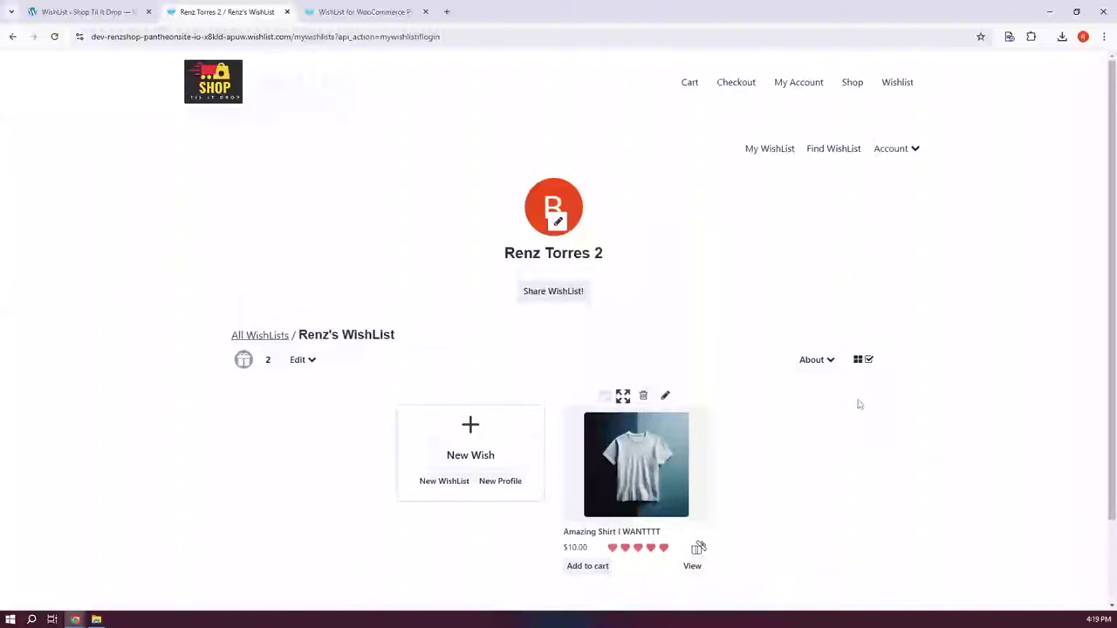
- Show all the app choices for sharing the wishlist, copy its share link, and close the sharing options
left_click(564, 297)
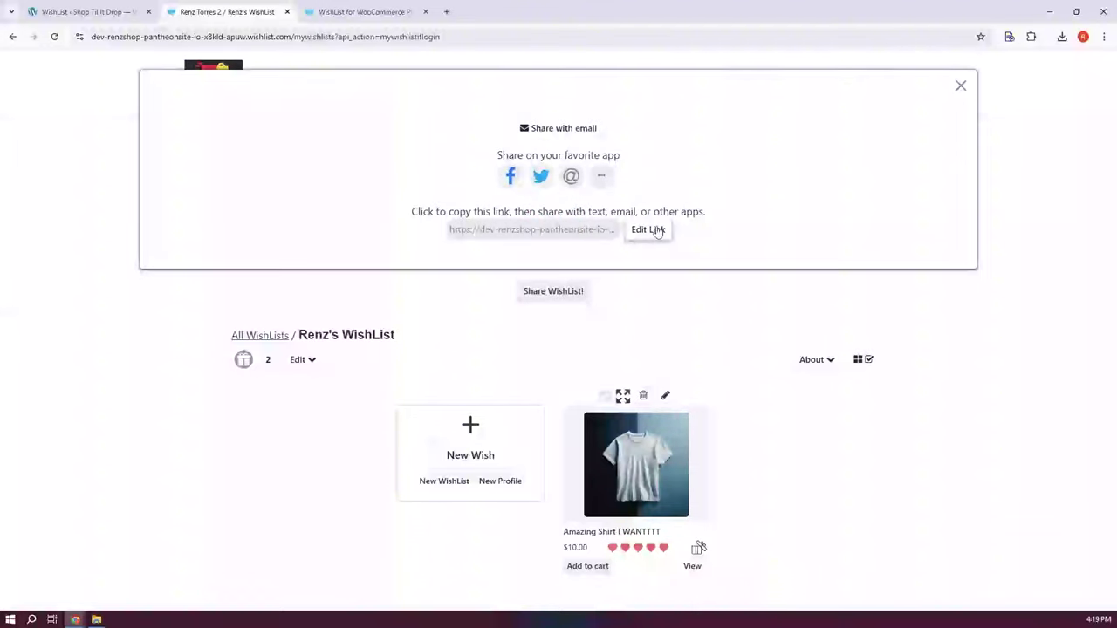
left_click(601, 177)
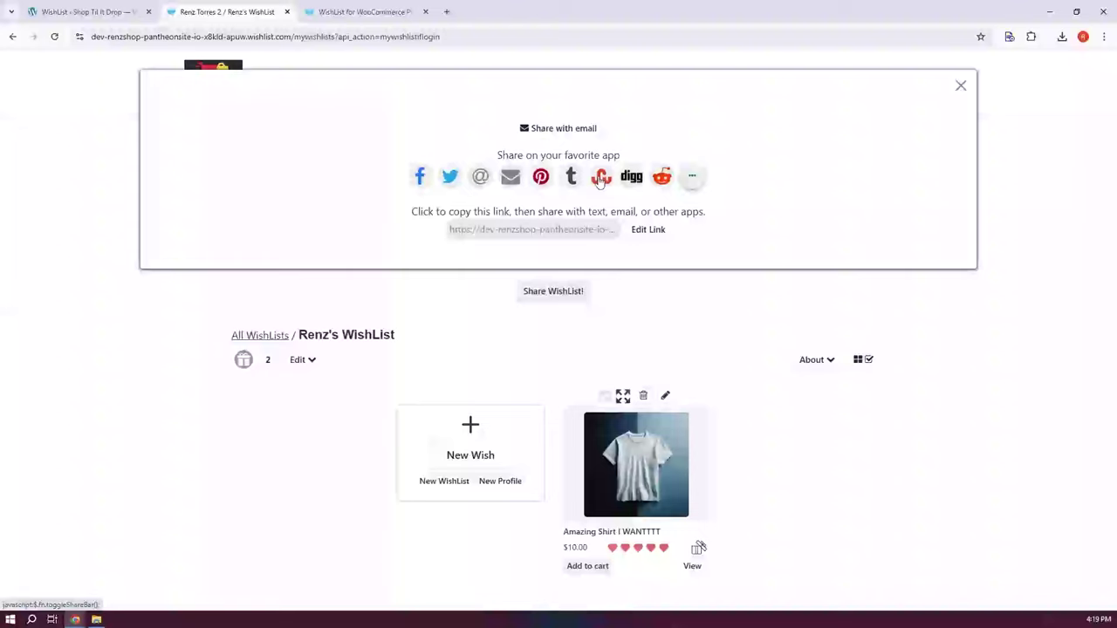
left_click(491, 232)
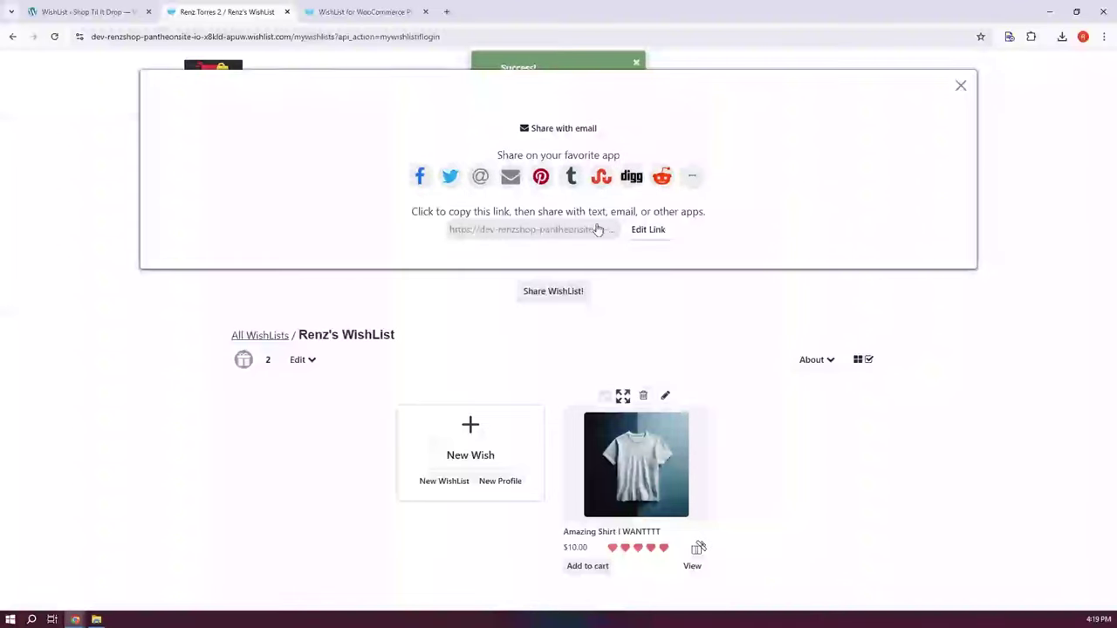
left_click(960, 87)
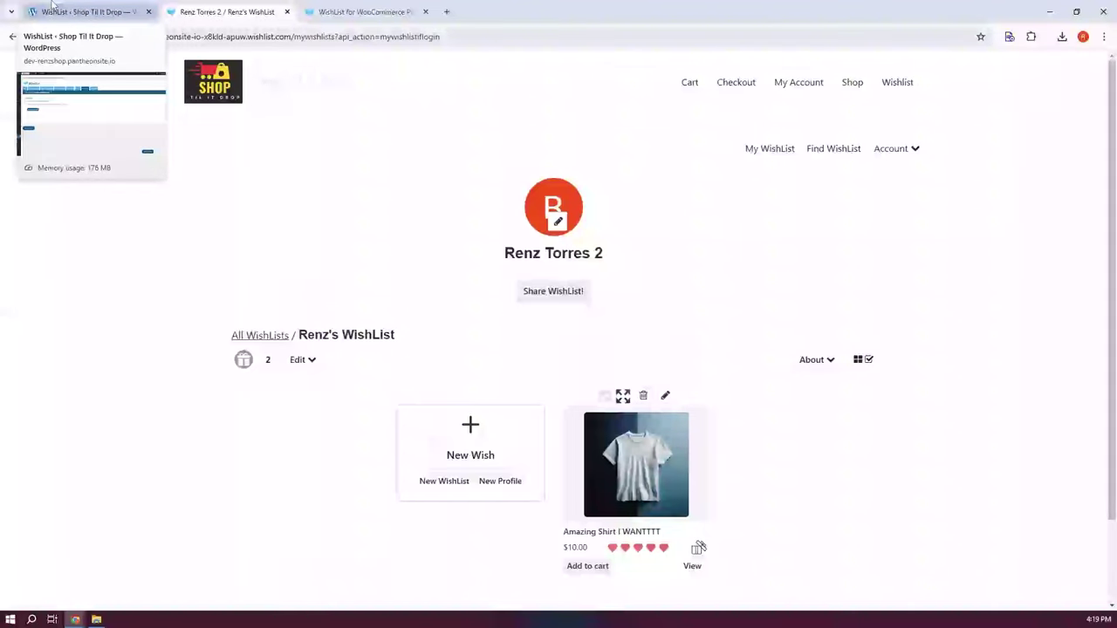
- Return to the WishList plugin settings in the WordPress admin
left_click(78, 12)
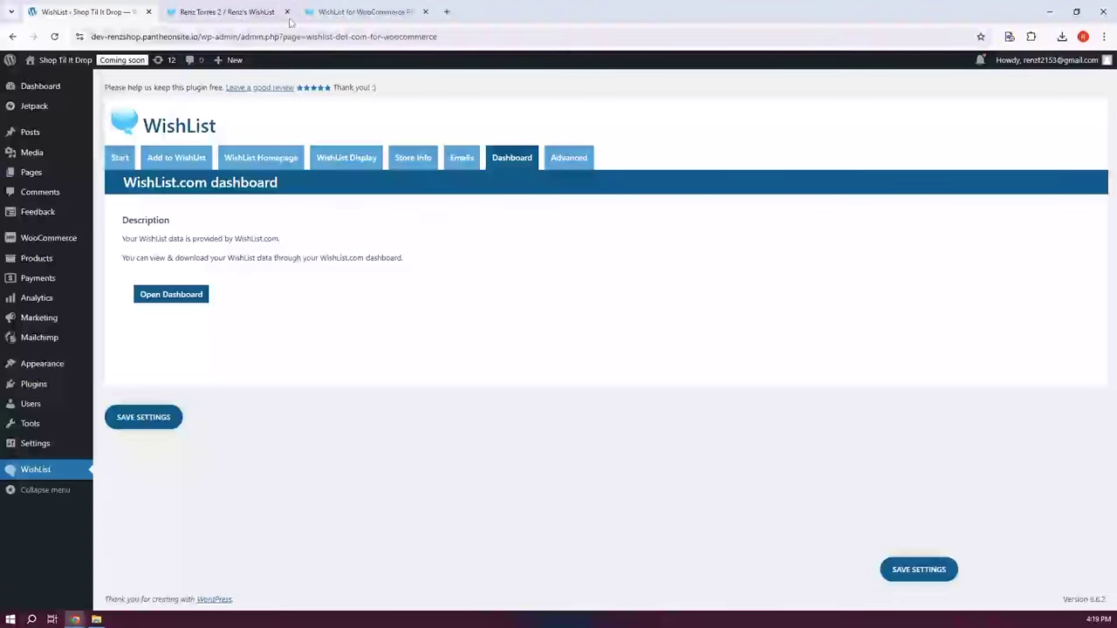